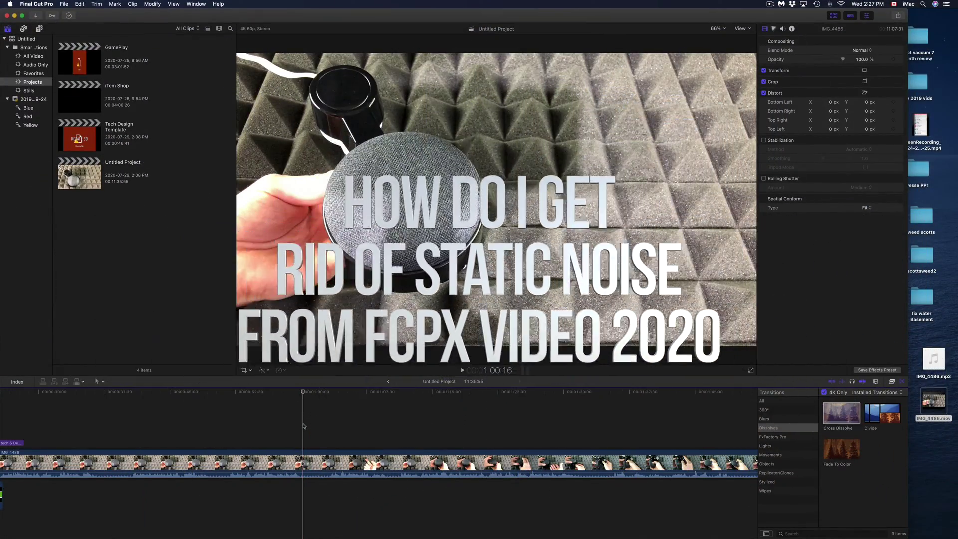
Play the clip twice in Final Cut Pro to hear the static, then show Mission Control
{"action": "key", "text": "space"}
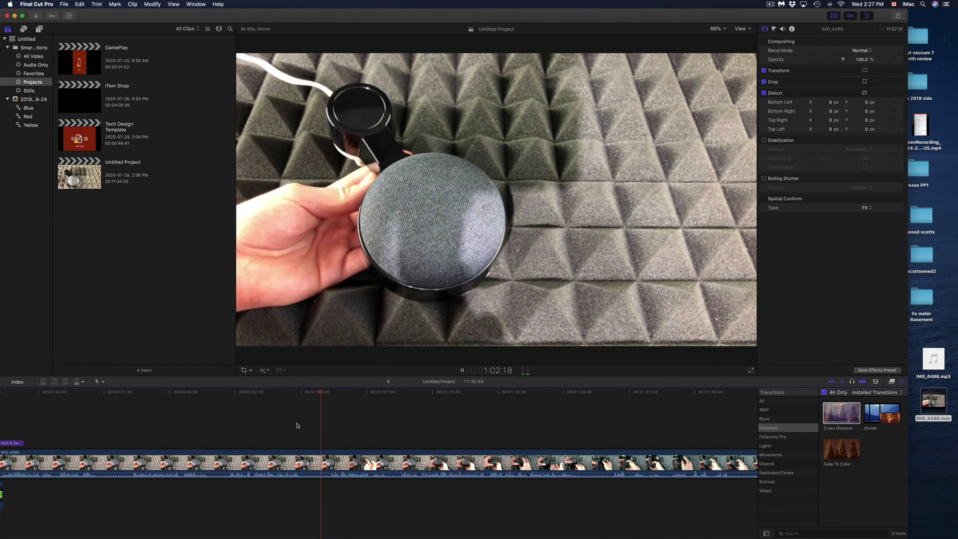
{"action": "key", "text": "space"}
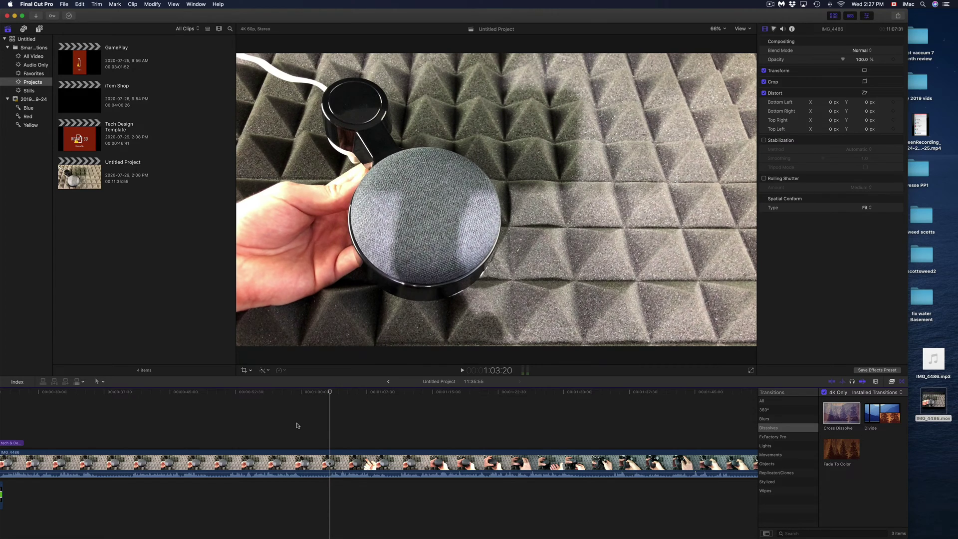
{"action": "left_click", "coordinate": [293, 426]}
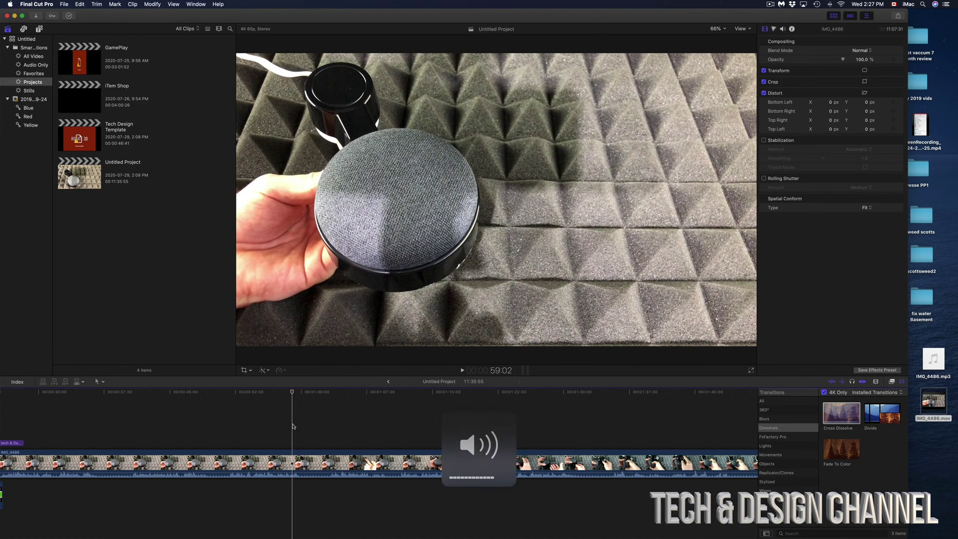
{"action": "key", "text": "space"}
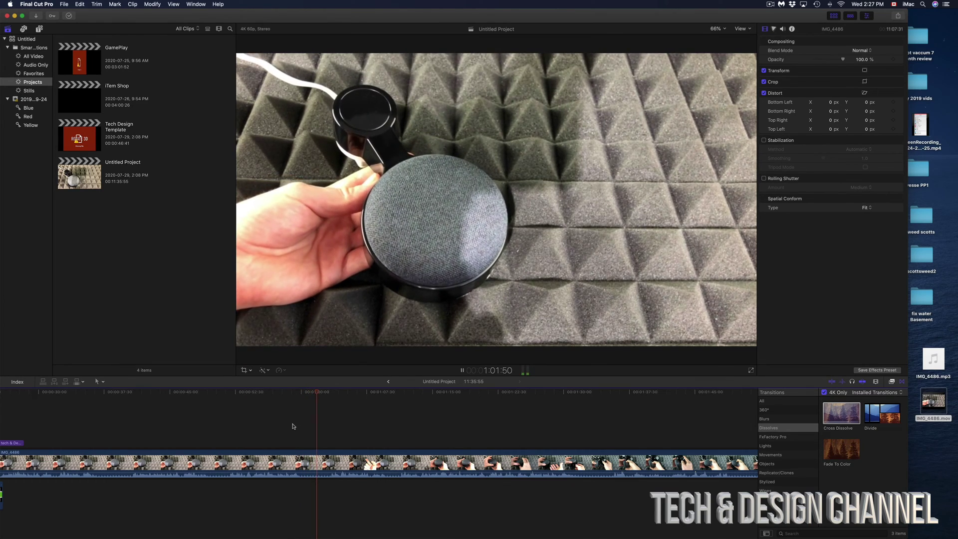
{"action": "key", "text": "space"}
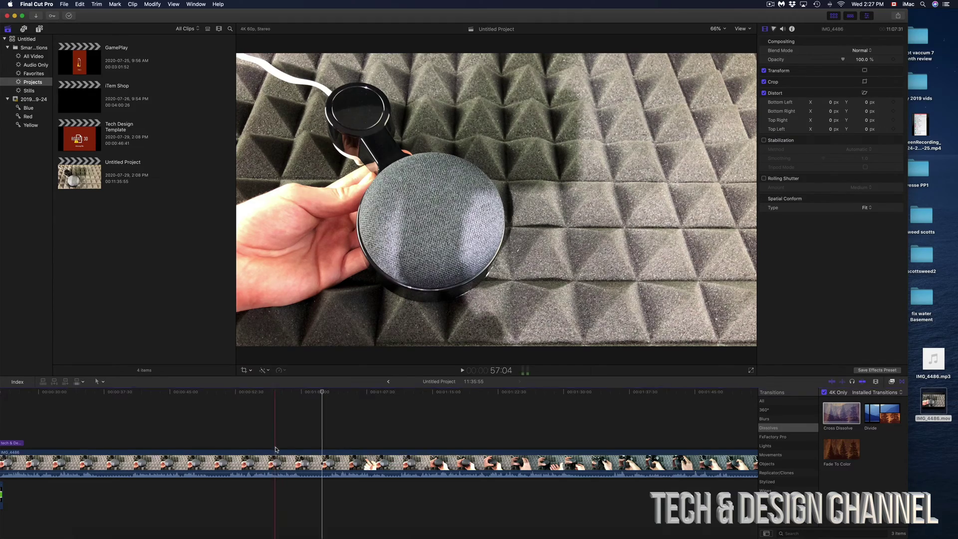
{"action": "key", "text": "ctrl+Up"}
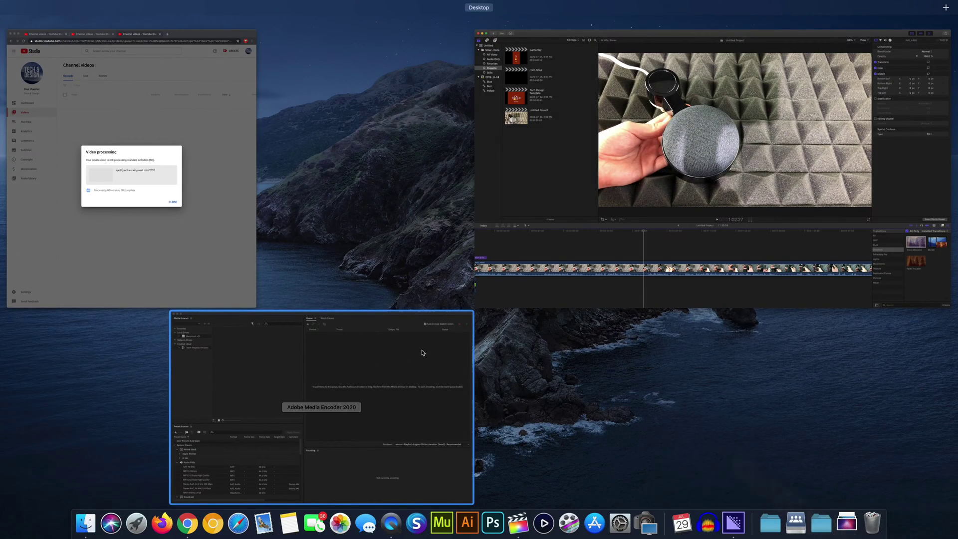
Return to the Final Cut Pro project and show the clip's Audio inspector settings
{"action": "left_click", "coordinate": [571, 282]}
{"action": "left_click", "coordinate": [421, 451]}
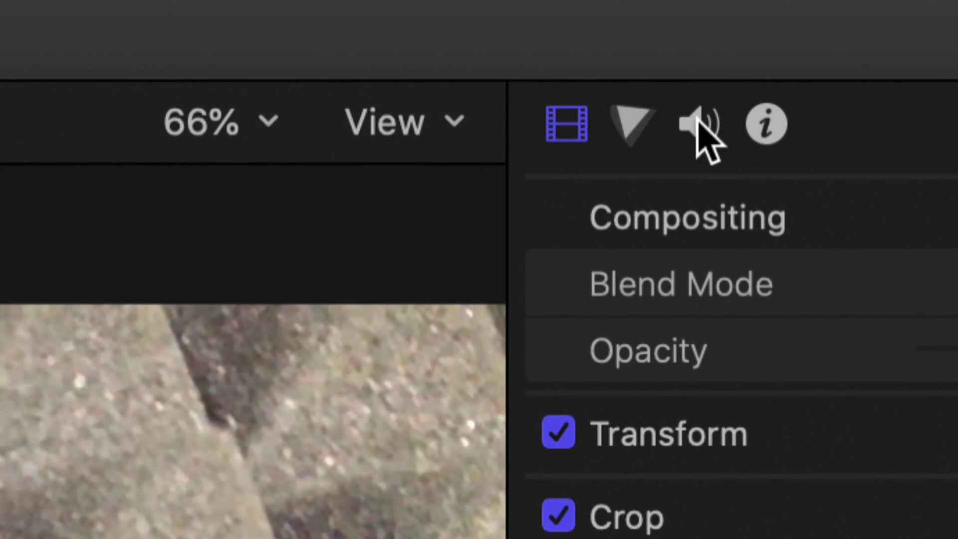
{"action": "left_click", "coordinate": [697, 123]}
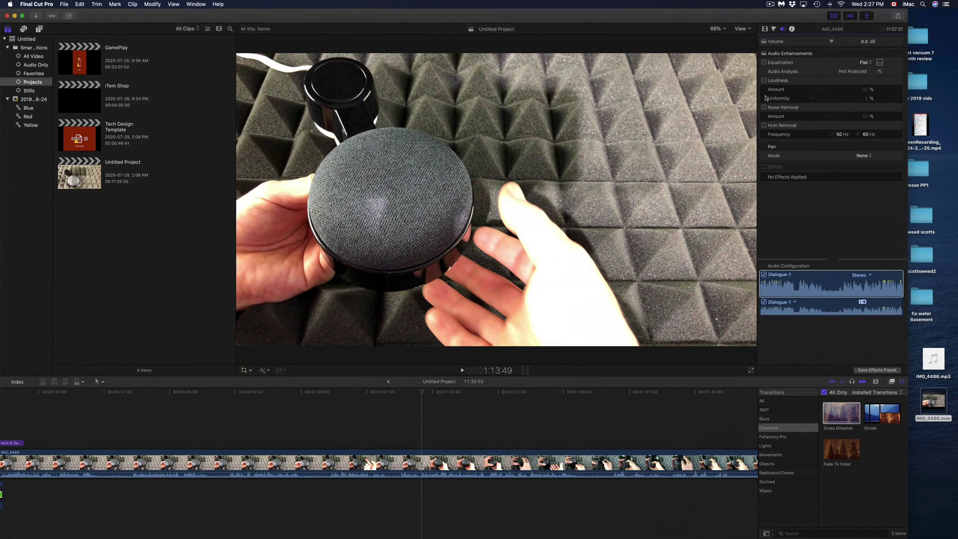
Replay the noisy passage from about 1:00:08, then return to Final Cut Pro
{"action": "left_click", "coordinate": [303, 433]}
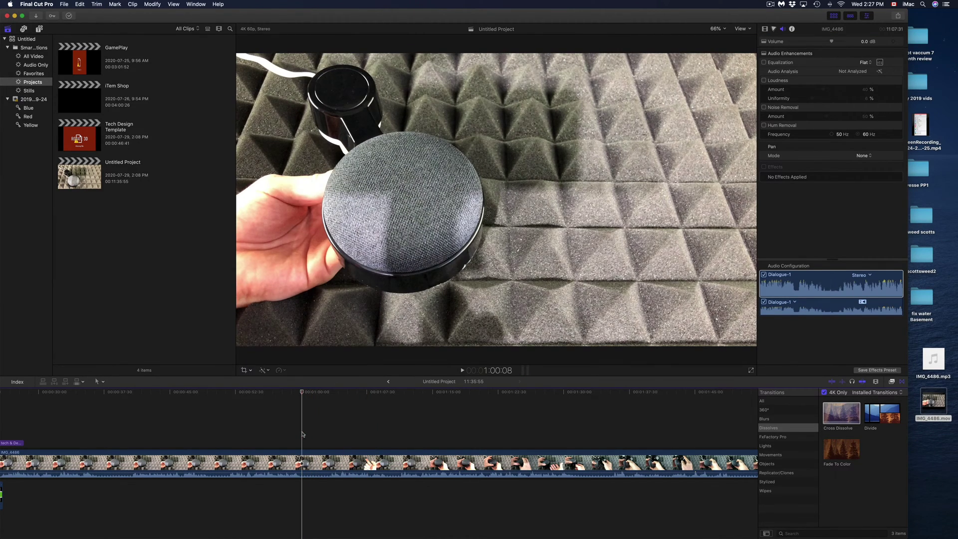
{"action": "key", "text": "space"}
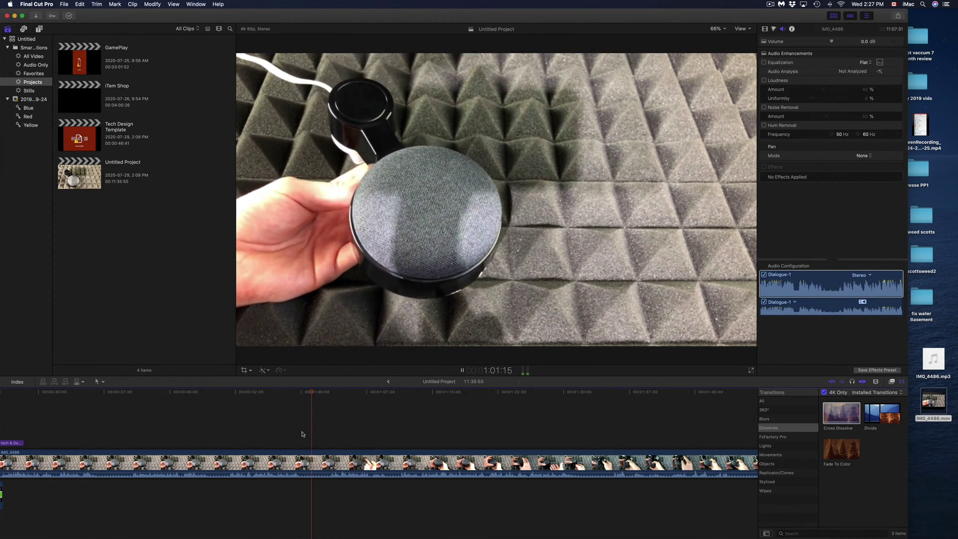
{"action": "key", "text": "space"}
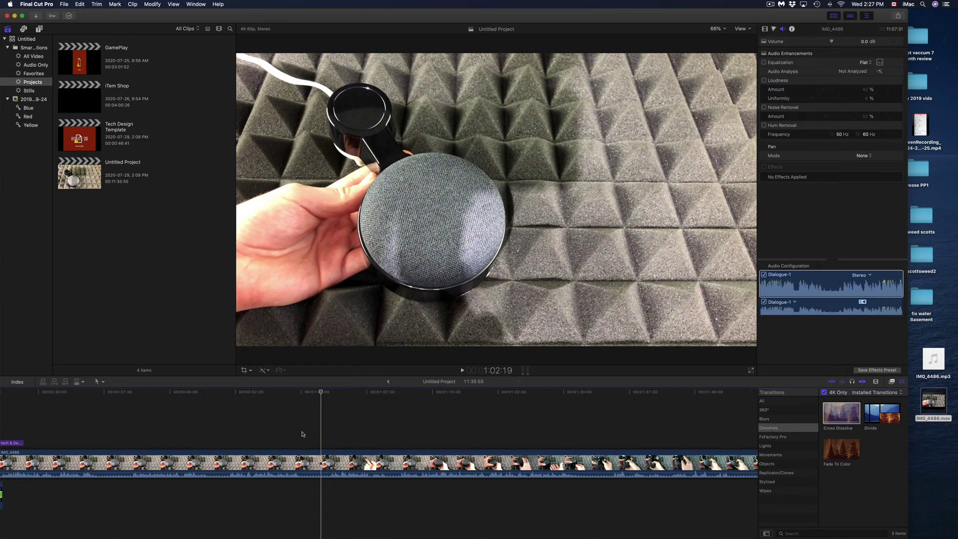
{"action": "key", "text": "ctrl+Up"}
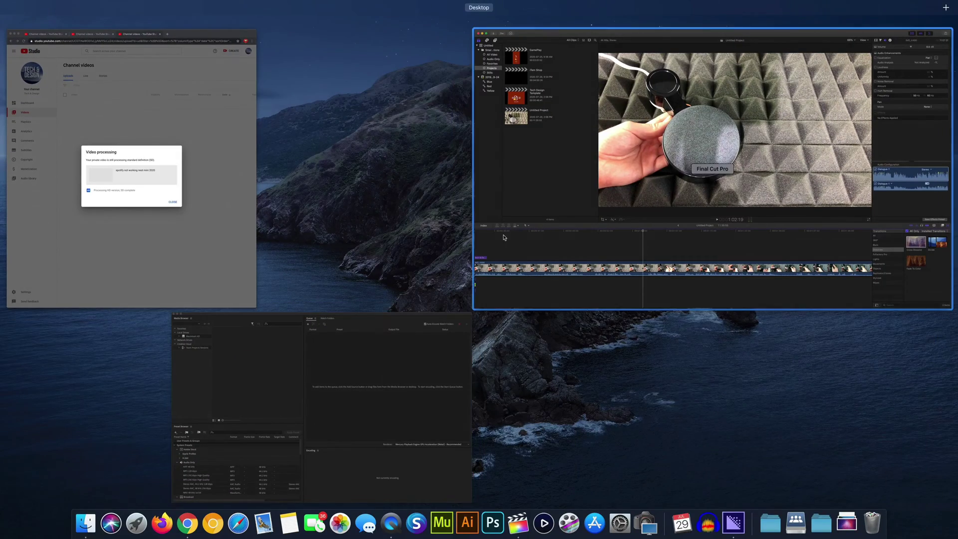
{"action": "left_click", "coordinate": [538, 166]}
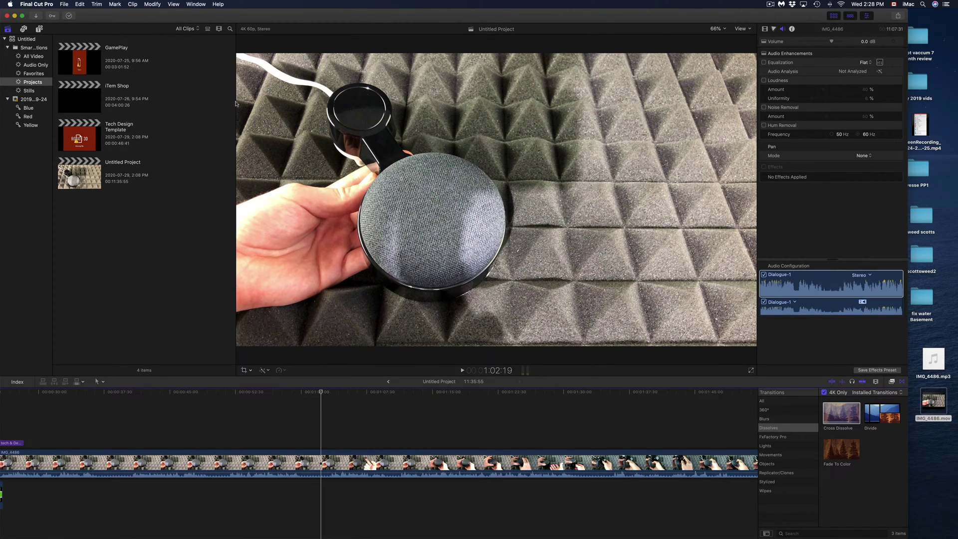
{"action": "mouse_move", "coordinate": [598, 536]}
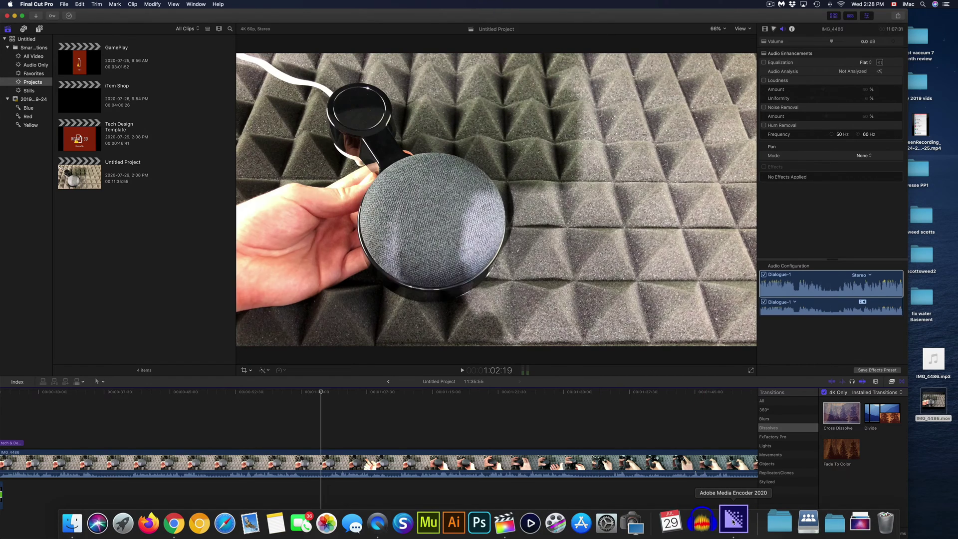
Launch Media Encoder and queue IMG_4486.mov as an MP3 256 kbps High Quality job
{"action": "left_click", "coordinate": [734, 517]}
{"action": "key", "text": "XF86AudioRaiseVolume"}
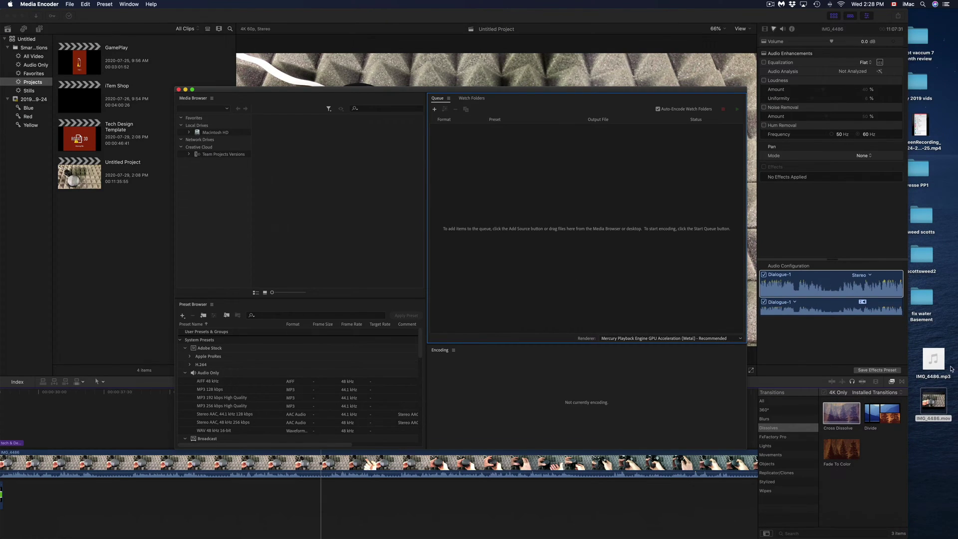
{"action": "left_click_drag", "start_coordinate": [934, 402], "coordinate": [569, 187]}
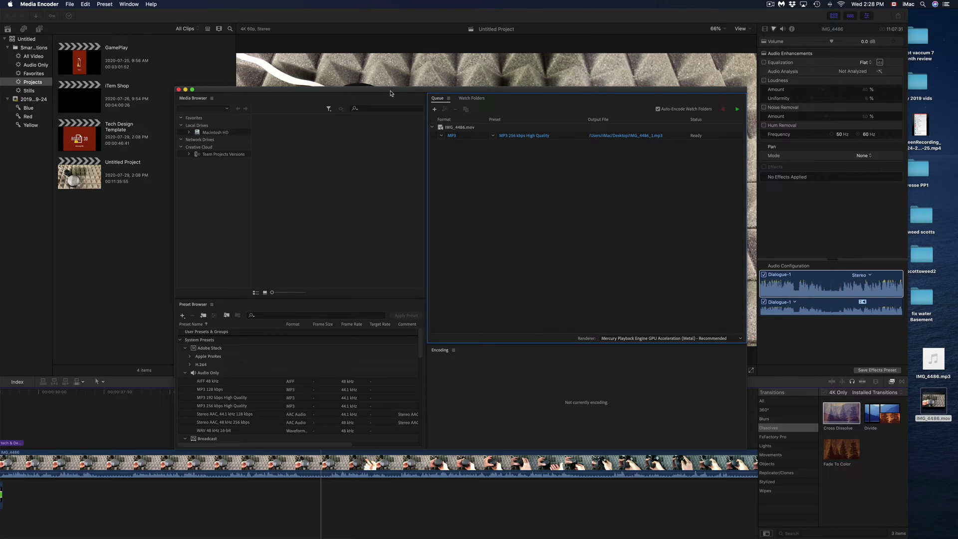
{"action": "left_click", "coordinate": [582, 14]}
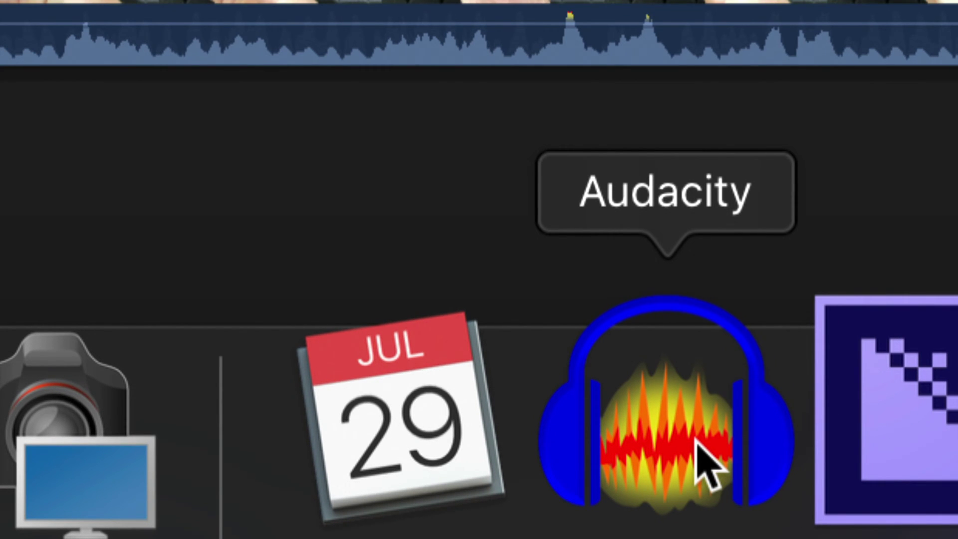
Launch Audacity, dismiss the welcome notice, and drag IMG_4486.mp3 in as a stereo track
{"action": "left_click", "coordinate": [704, 456]}
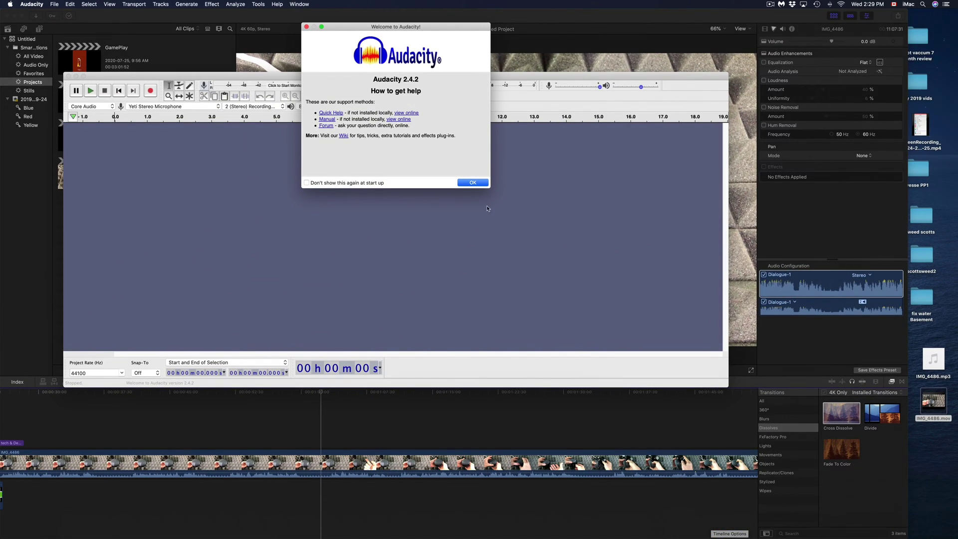
{"action": "left_click", "coordinate": [472, 184]}
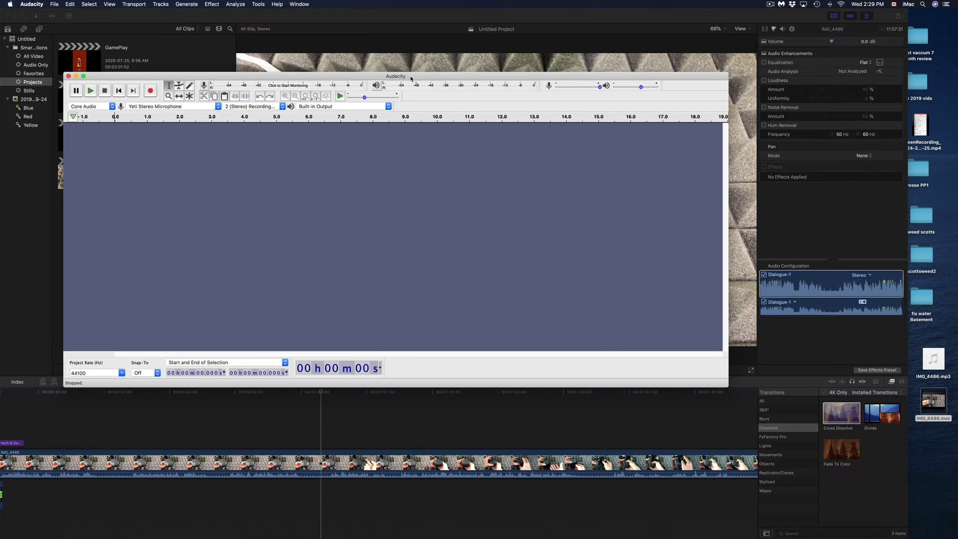
{"action": "mouse_move", "coordinate": [413, 85]}
{"action": "left_mouse_down"}
{"action": "mouse_move", "coordinate": [496, 112]}
{"action": "mouse_move", "coordinate": [494, 125]}
{"action": "left_mouse_up"}
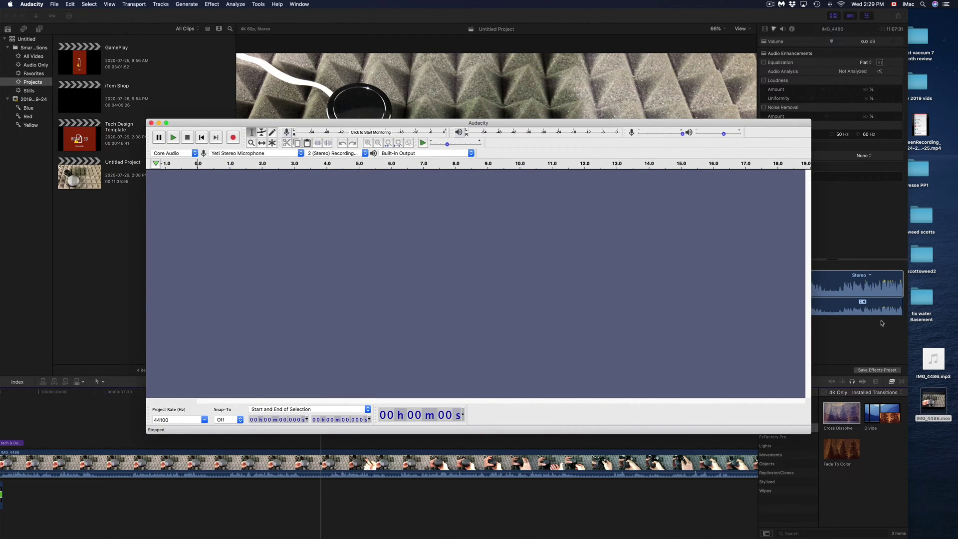
{"action": "mouse_move", "coordinate": [943, 365]}
{"action": "left_mouse_down"}
{"action": "mouse_move", "coordinate": [439, 248]}
{"action": "mouse_move", "coordinate": [443, 259]}
{"action": "left_mouse_up"}
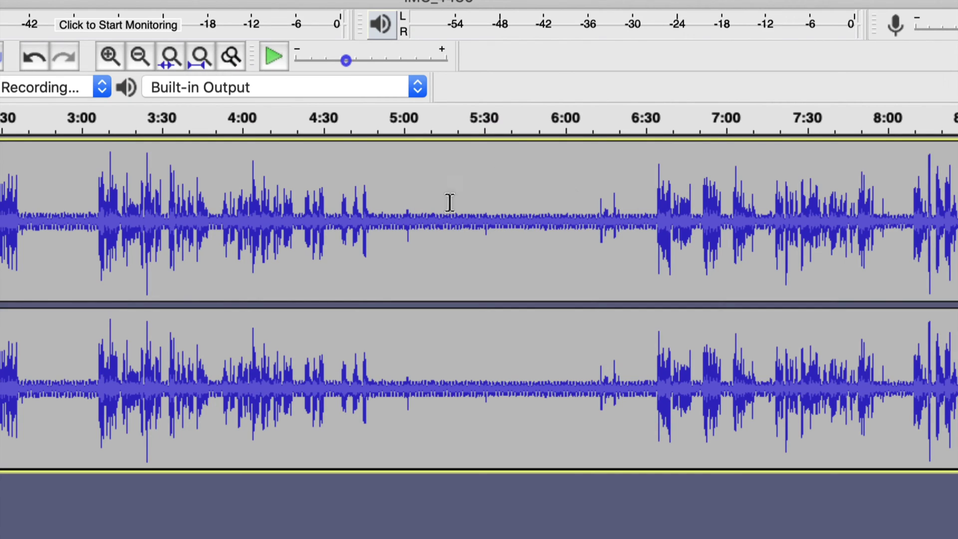
Select and preview the quiet 5:05–6:10 stretch, then capture it with Get Noise Profile
{"action": "left_click_drag", "start_coordinate": [416, 232], "coordinate": [594, 220]}
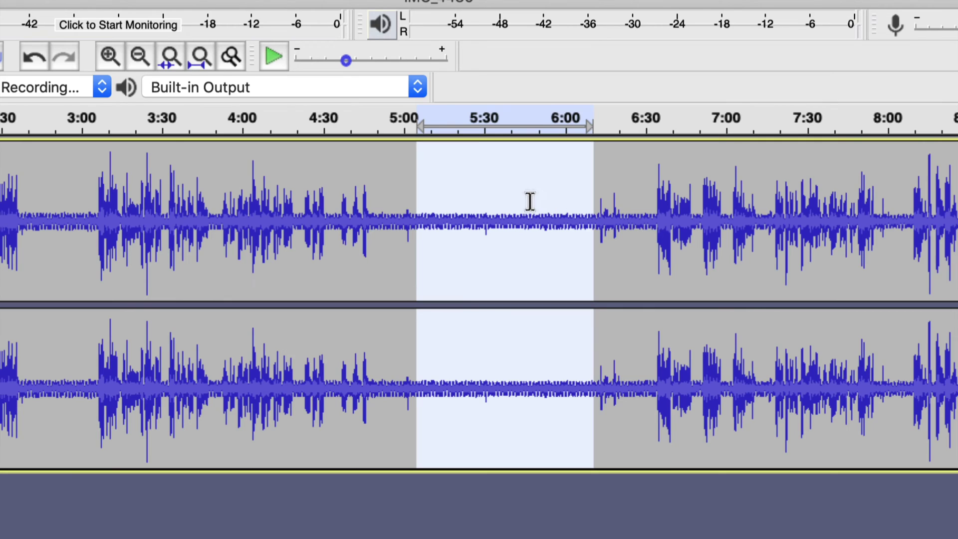
{"action": "key", "text": "space"}
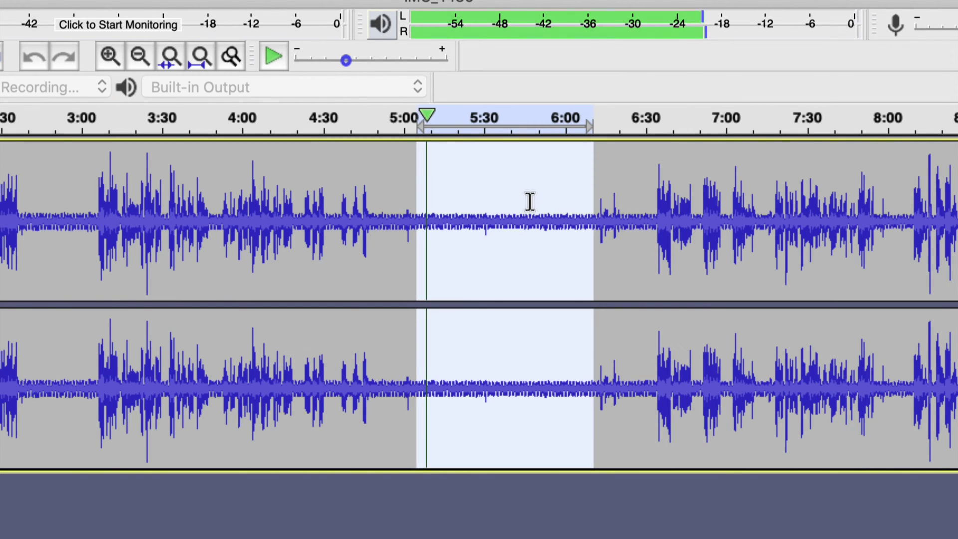
{"action": "key", "text": "space"}
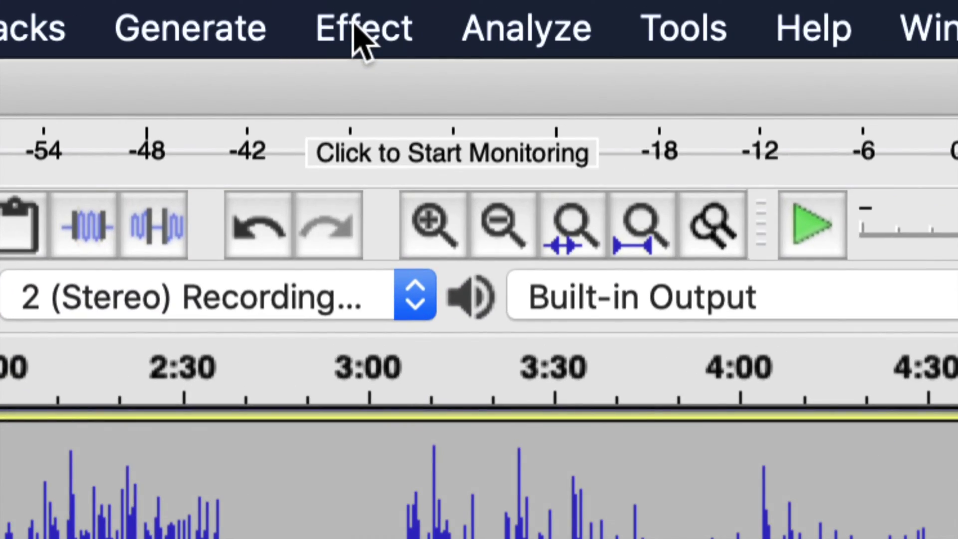
{"action": "left_click", "coordinate": [363, 30]}
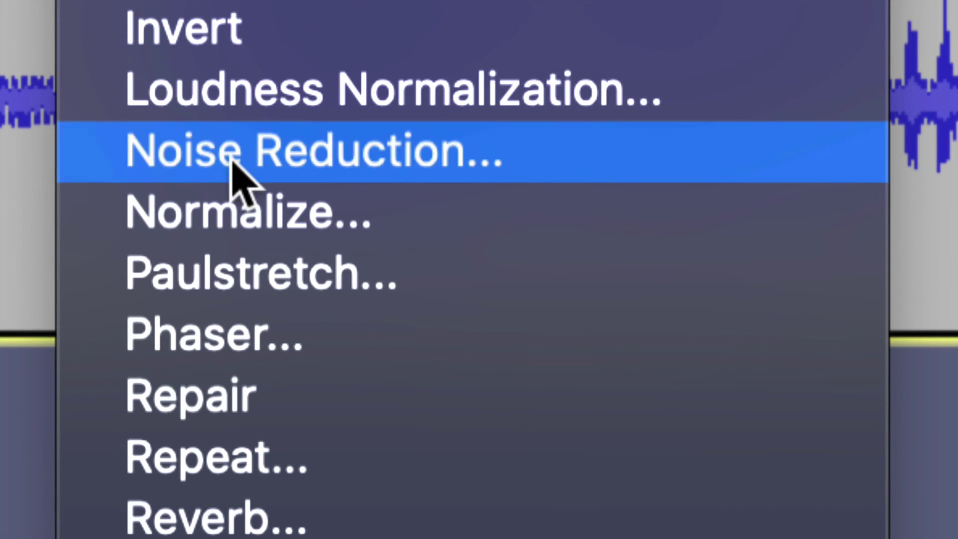
{"action": "left_click", "coordinate": [236, 169]}
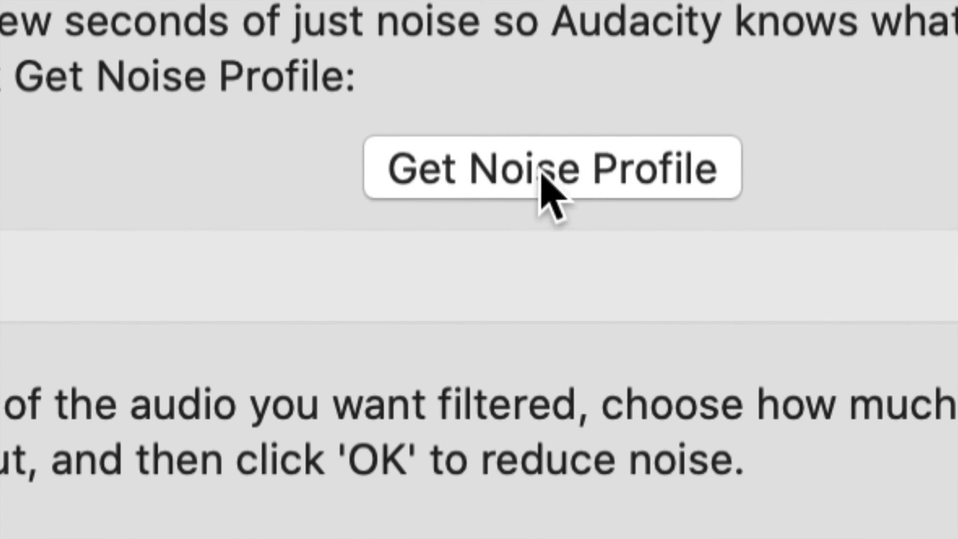
{"action": "left_click", "coordinate": [665, 155]}
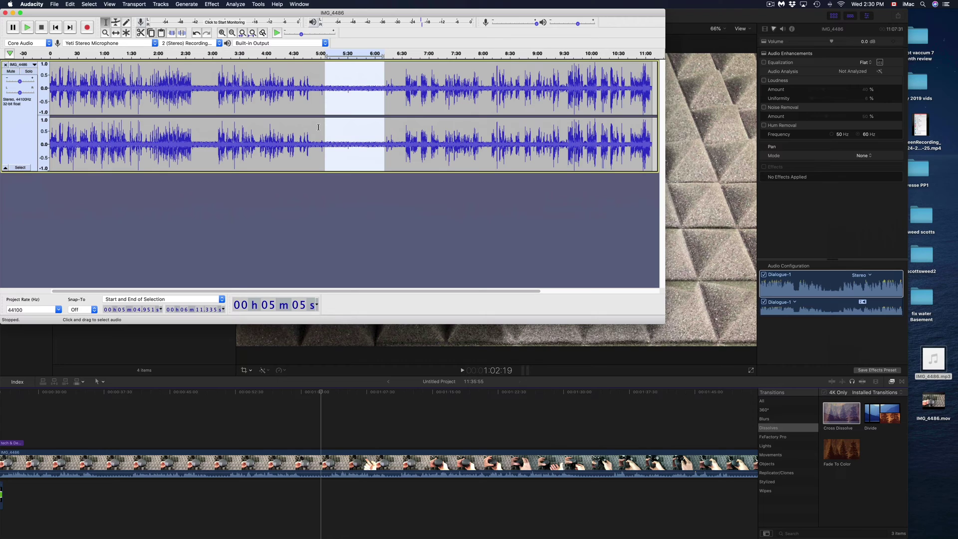
Select the entire eleven-minute track and apply 12 dB Noise Reduction to it
{"action": "key", "text": "super+3"}
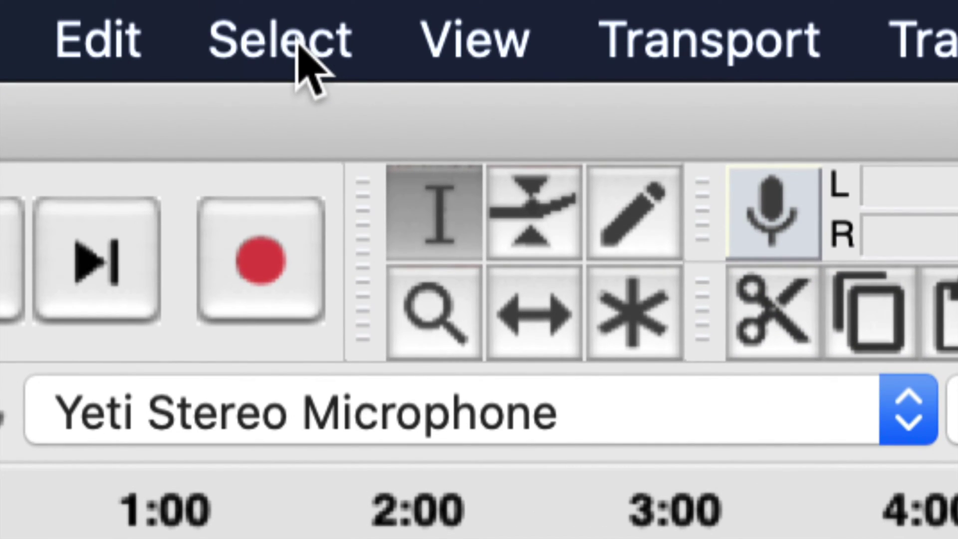
{"action": "left_click", "coordinate": [295, 41]}
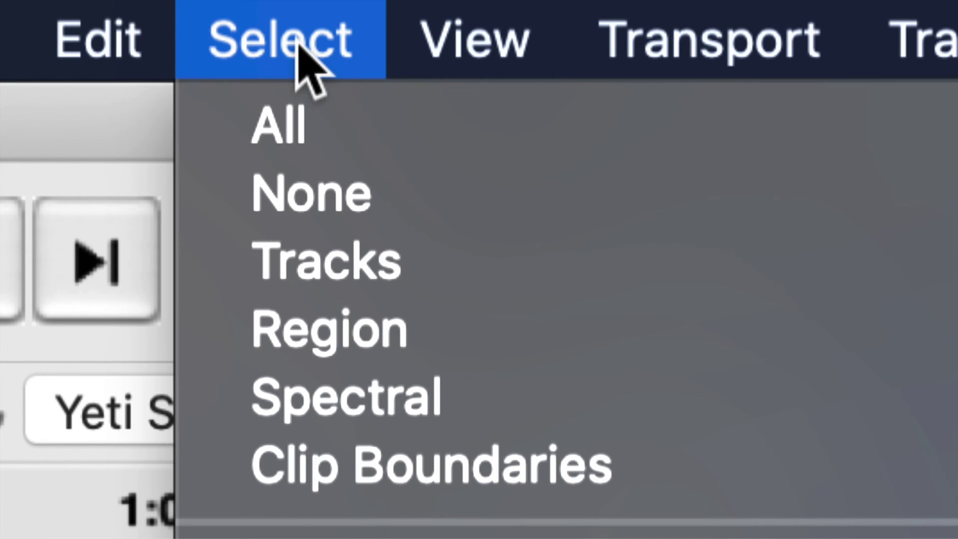
{"action": "left_click", "coordinate": [325, 91]}
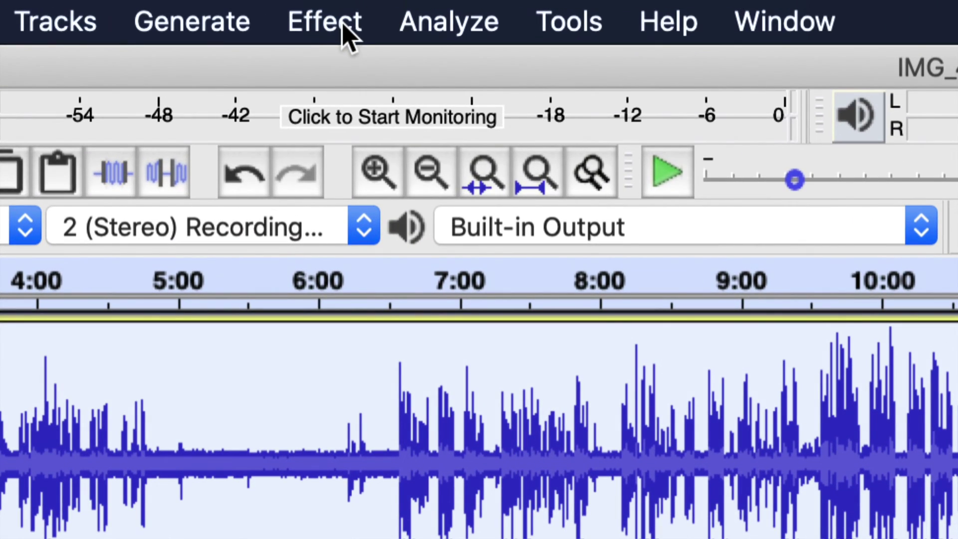
{"action": "left_click", "coordinate": [314, 9]}
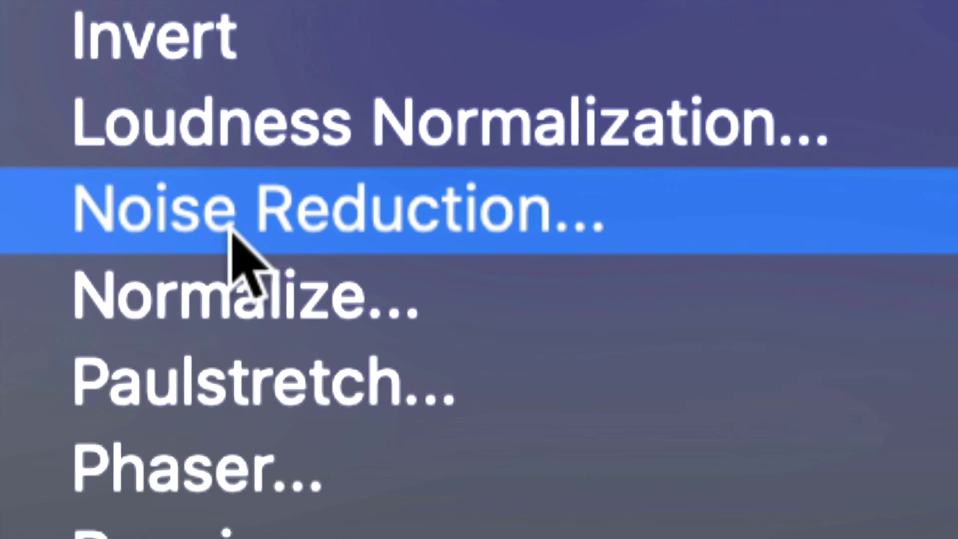
{"action": "left_click", "coordinate": [232, 228]}
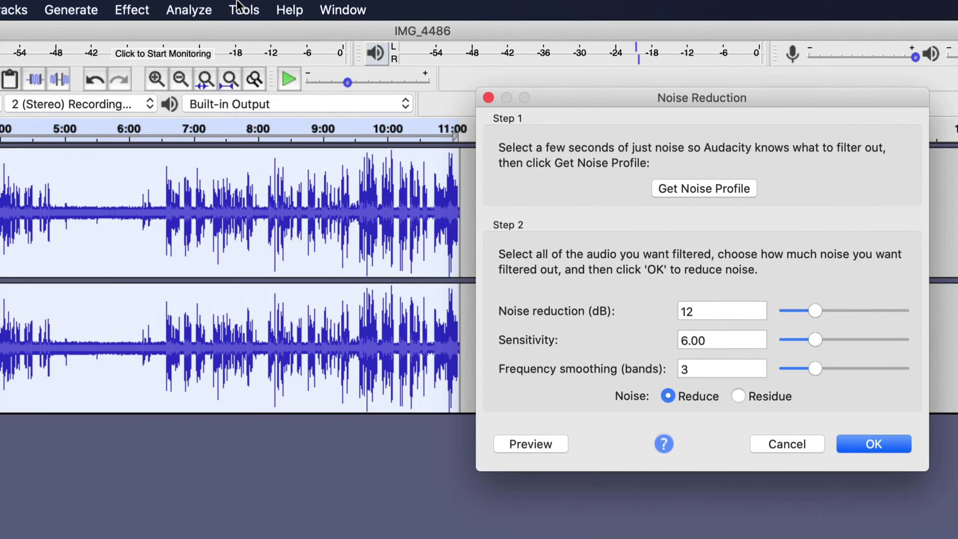
{"action": "left_click", "coordinate": [874, 443]}
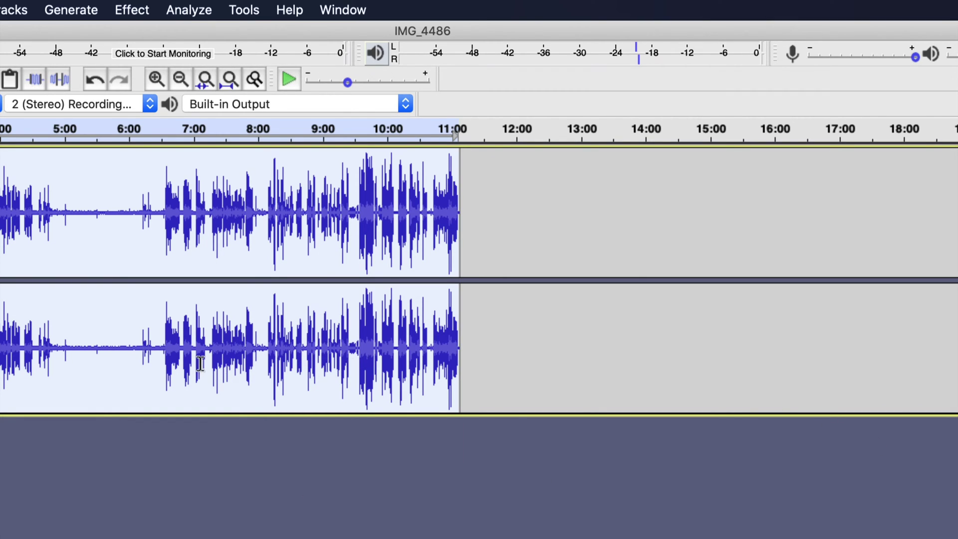
Select and preview the quiet 5:10–6:05 gap, then capture it with Get Noise Profile
{"action": "left_click", "coordinate": [94, 311]}
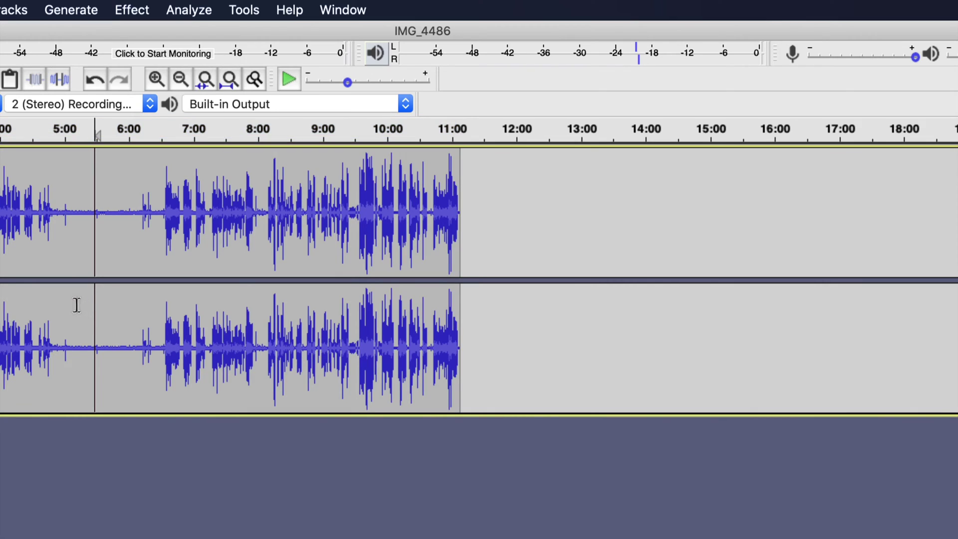
{"action": "left_click_drag", "start_coordinate": [75, 305], "coordinate": [138, 314]}
{"action": "key", "text": "space"}
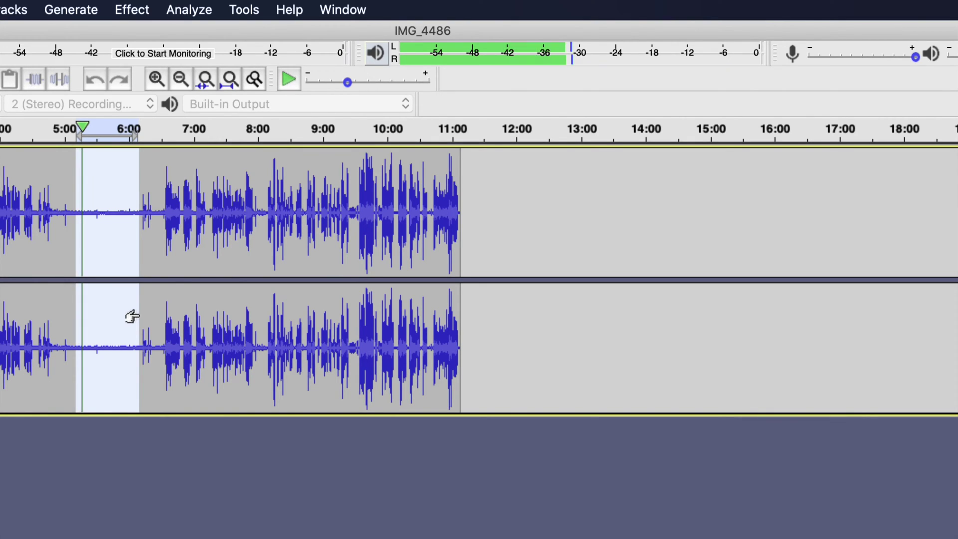
{"action": "key", "text": "space"}
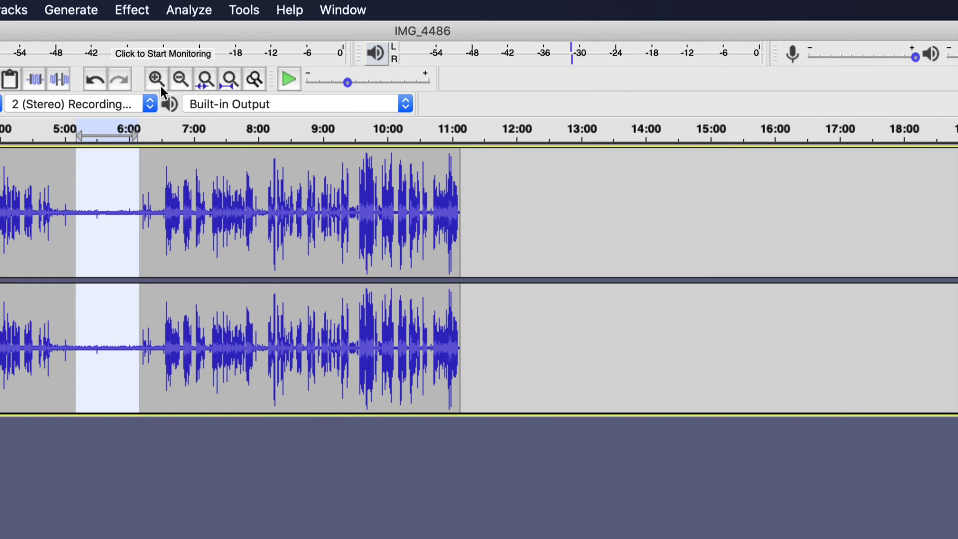
{"action": "left_click", "coordinate": [131, 10]}
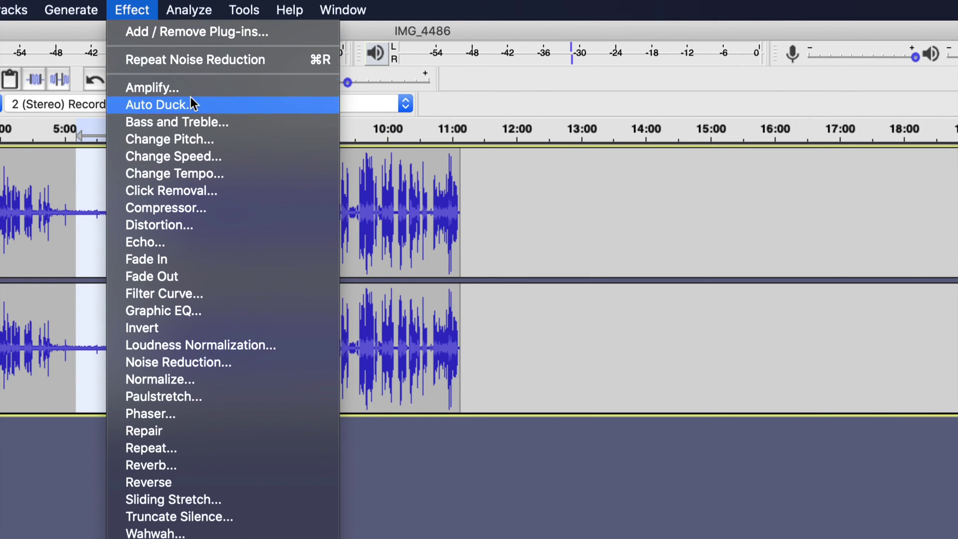
{"action": "left_click", "coordinate": [246, 362]}
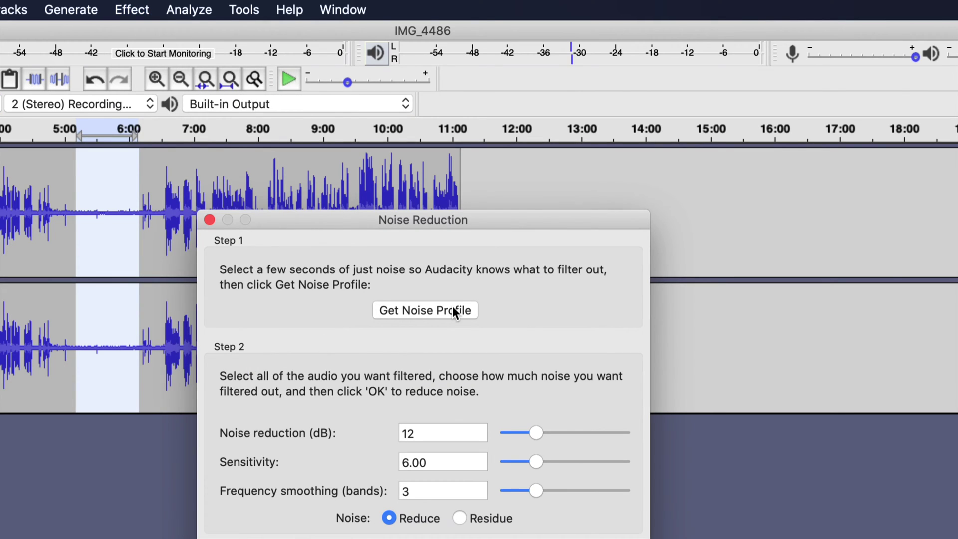
{"action": "left_click", "coordinate": [452, 311]}
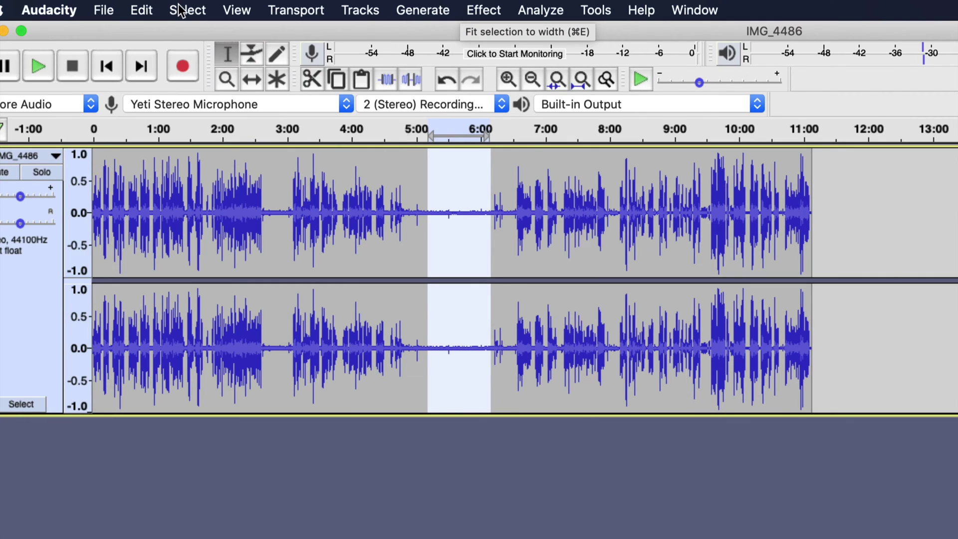
Select the whole recording and apply a second 12 dB Noise Reduction pass
{"action": "left_click", "coordinate": [183, 10]}
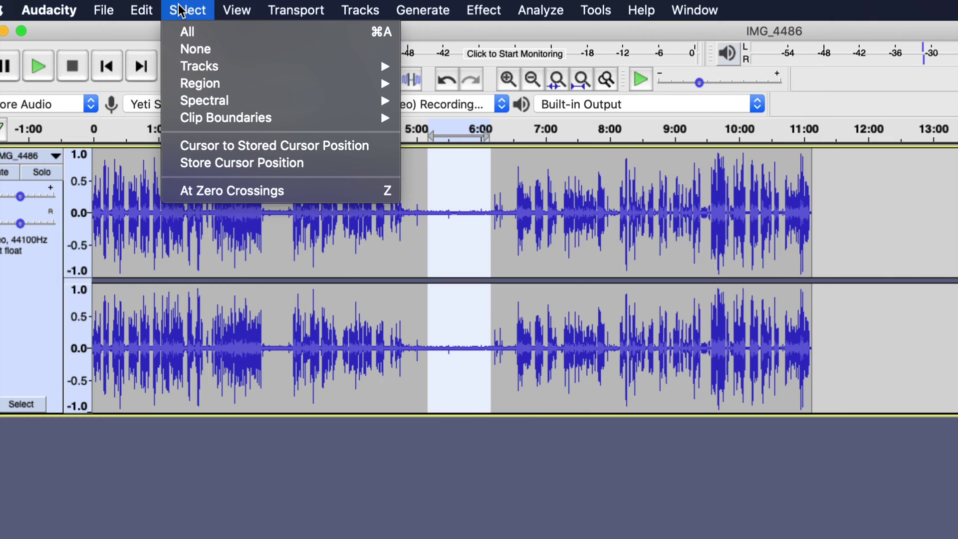
{"action": "left_click", "coordinate": [192, 33]}
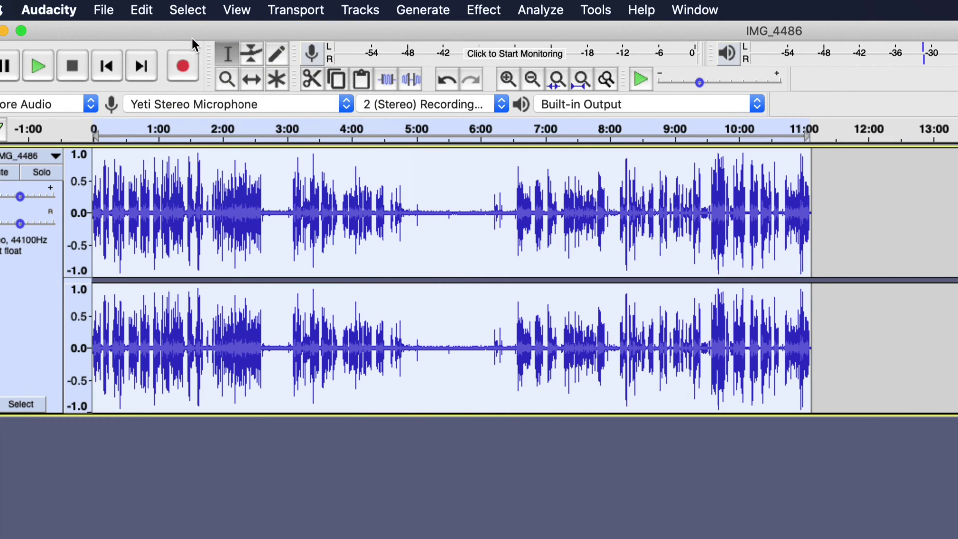
{"action": "left_click", "coordinate": [483, 9]}
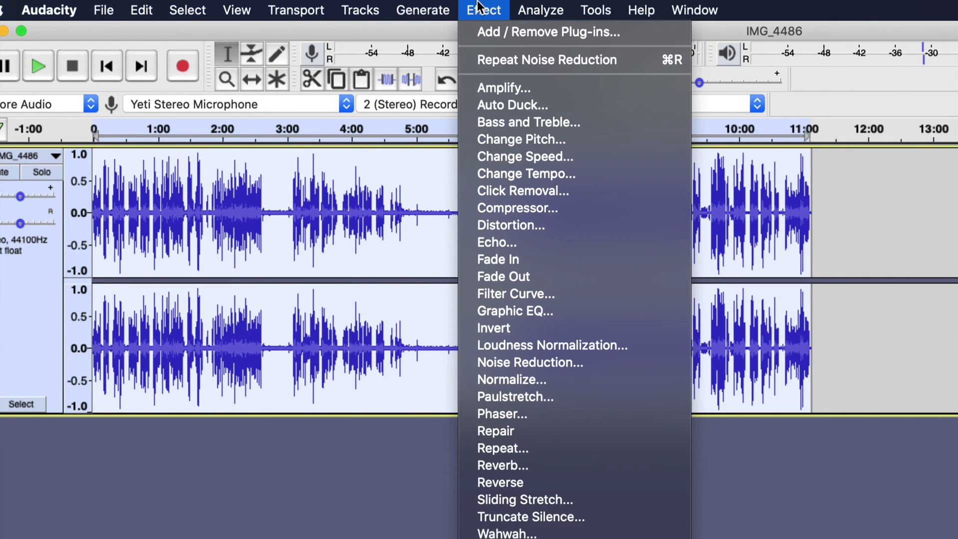
{"action": "left_click", "coordinate": [574, 362]}
{"action": "left_click_drag", "start_coordinate": [778, 230], "coordinate": [616, 88]}
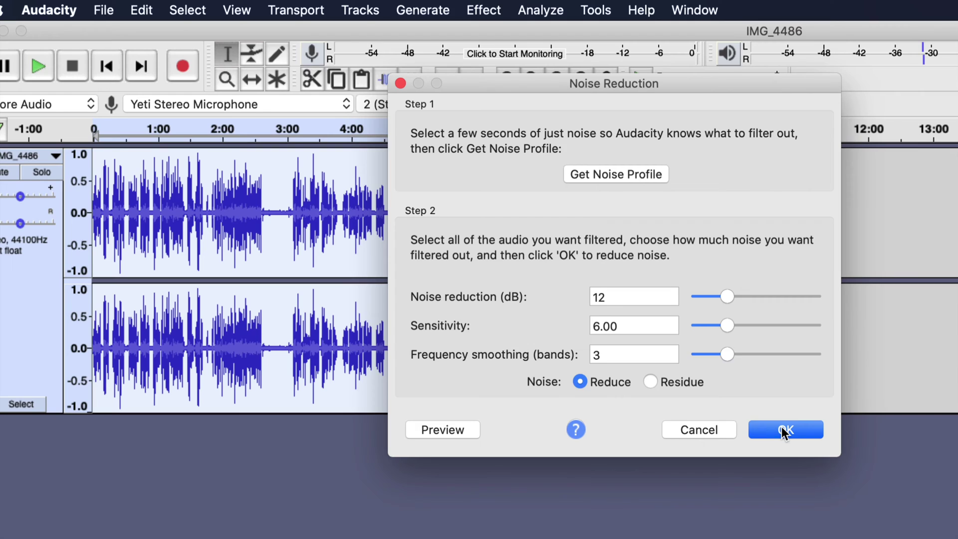
{"action": "left_click", "coordinate": [784, 431]}
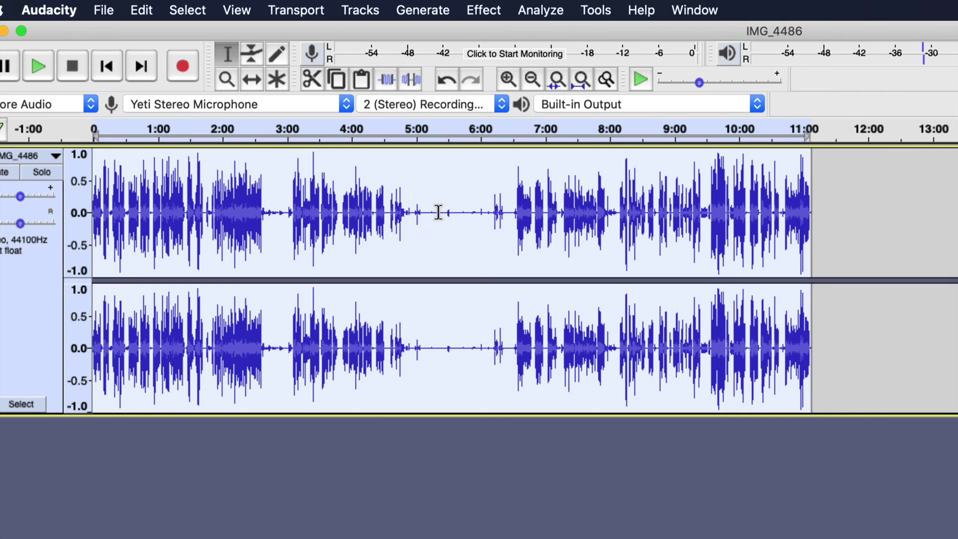
Select and play the cleaned quiet gap around 5:10 to 6:00
{"action": "left_click", "coordinate": [438, 212]}
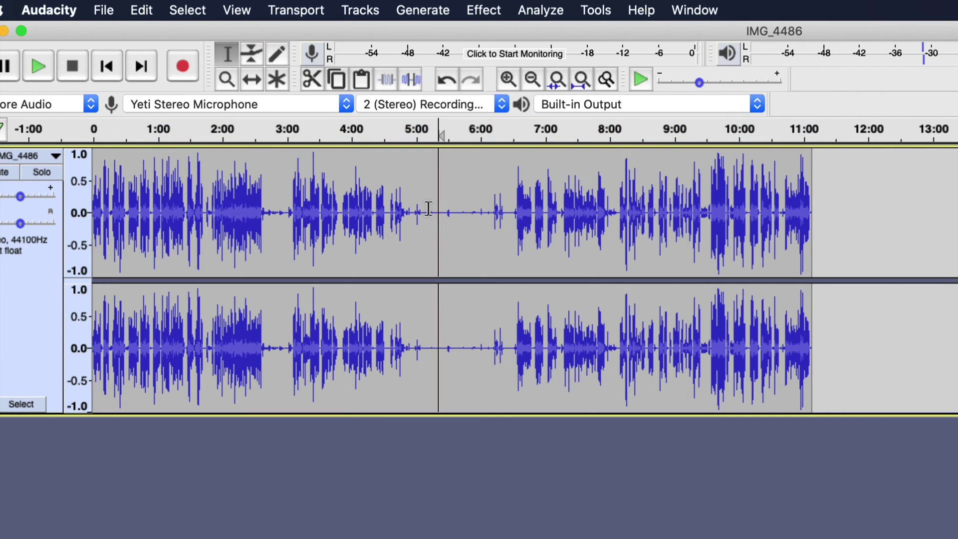
{"action": "left_click_drag", "start_coordinate": [426, 211], "coordinate": [484, 209]}
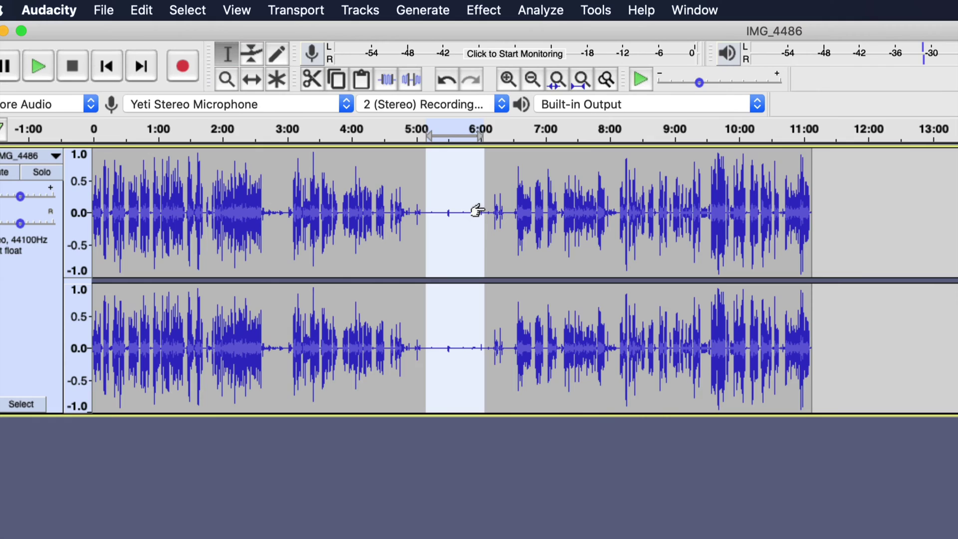
{"action": "key", "text": "space"}
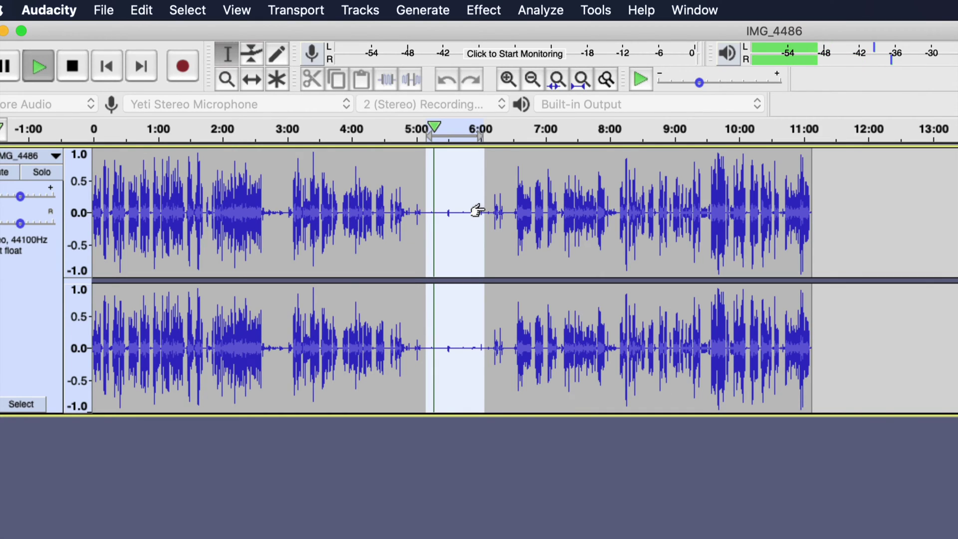
{"action": "key", "text": "space"}
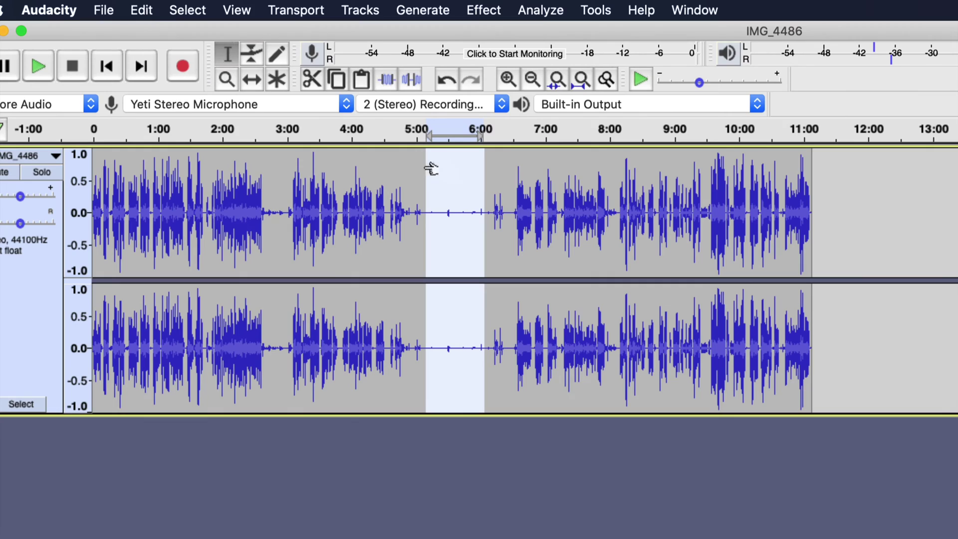
Select and play the speech stretch from about 3:08 to 3:30
{"action": "left_click", "coordinate": [294, 172]}
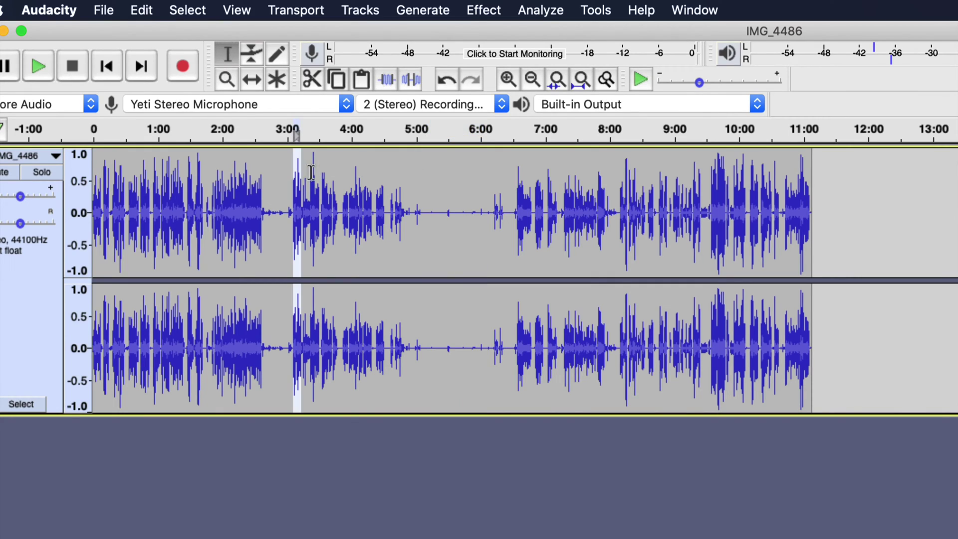
{"action": "left_click_drag", "start_coordinate": [311, 172], "coordinate": [318, 173]}
{"action": "key", "text": "space"}
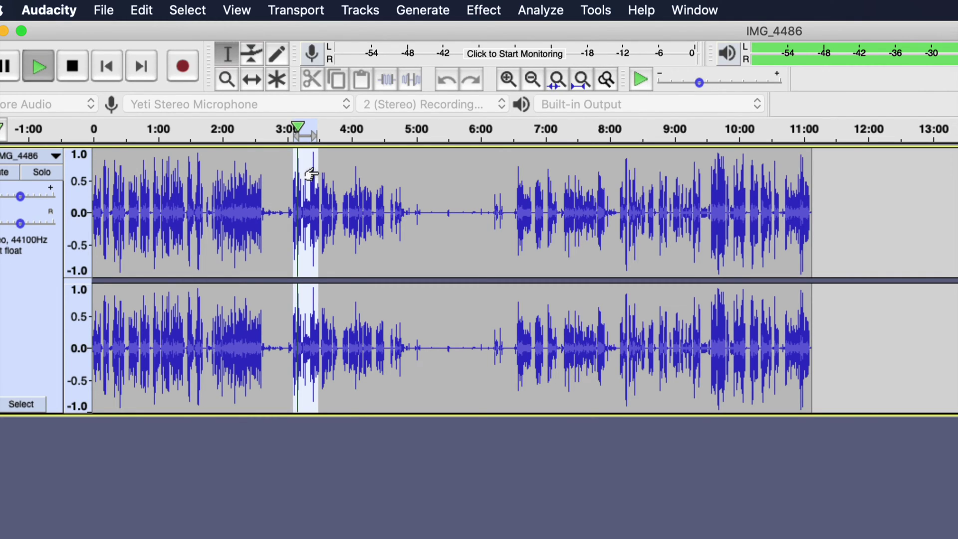
{"action": "key", "text": "space"}
Select the quiet gap from about 5:05 to 6:05
{"action": "left_click", "coordinate": [420, 183]}
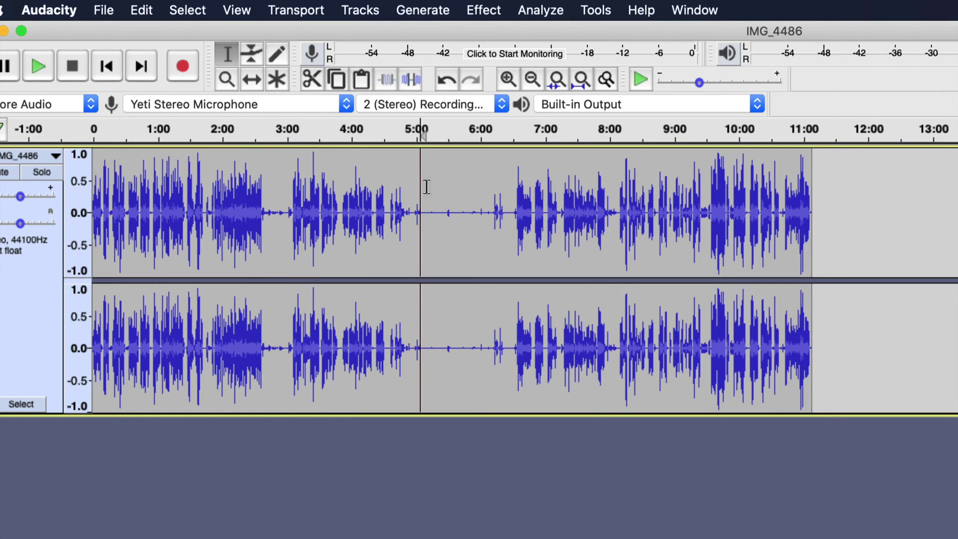
{"action": "left_click", "coordinate": [425, 184]}
{"action": "left_click_drag", "start_coordinate": [450, 183], "coordinate": [488, 184]}
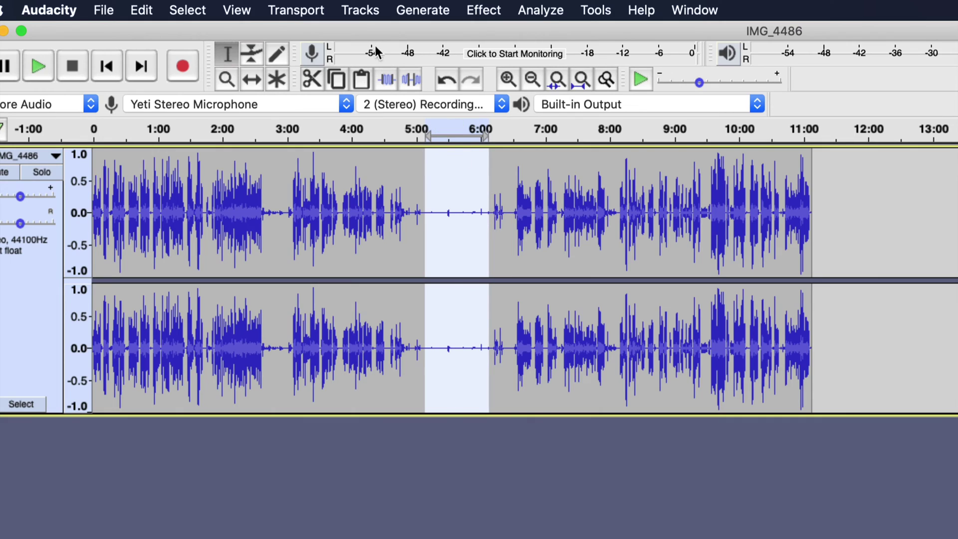
Capture the selected quiet gap as a new noise profile in Noise Reduction
{"action": "left_click", "coordinate": [485, 10]}
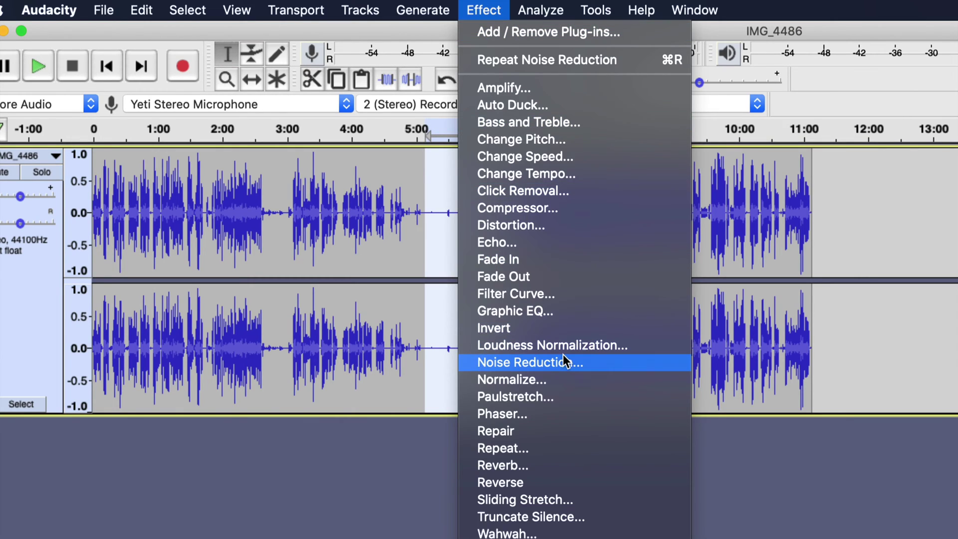
{"action": "left_click", "coordinate": [570, 364]}
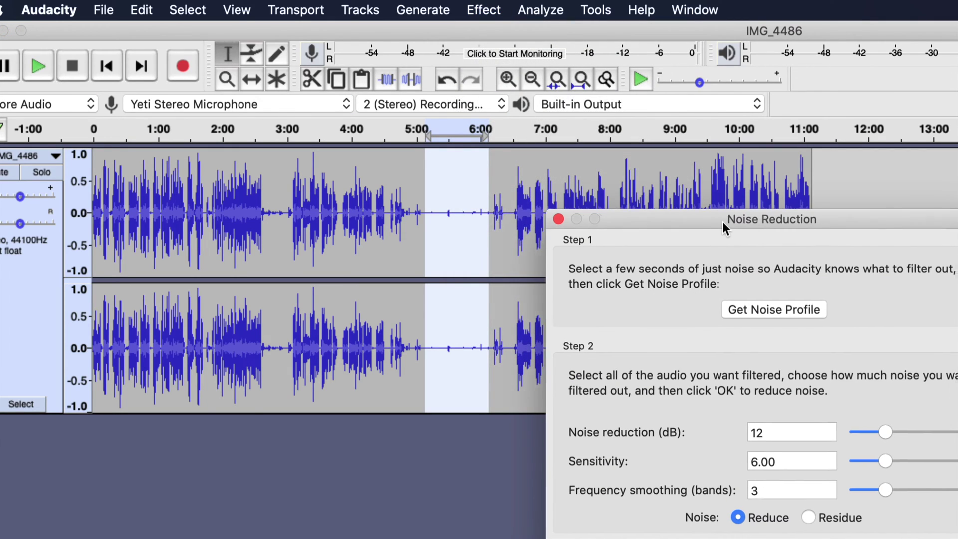
{"action": "left_click_drag", "start_coordinate": [722, 222], "coordinate": [578, 172]}
{"action": "left_click", "coordinate": [643, 259]}
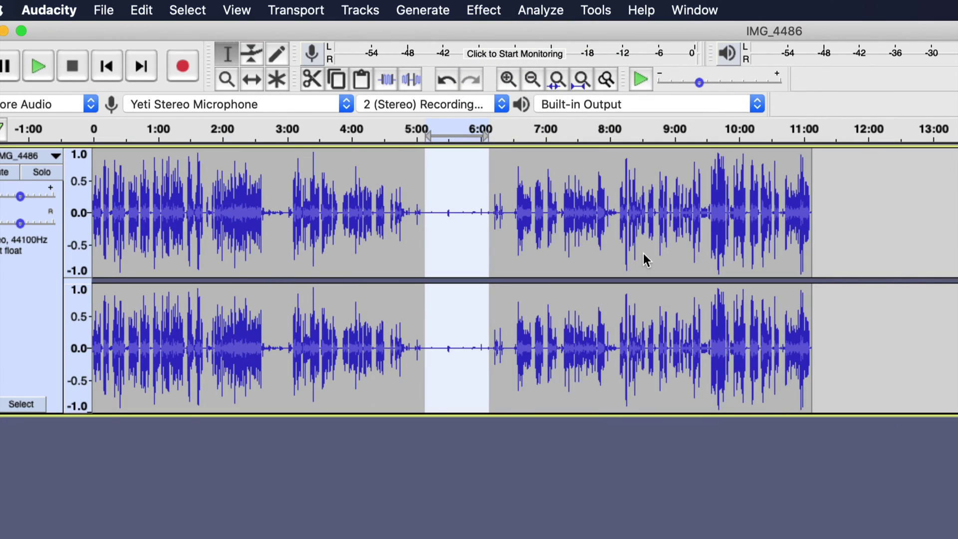
Select the whole recording and apply a third Noise Reduction pass
{"action": "left_click", "coordinate": [176, 8]}
{"action": "left_click", "coordinate": [187, 32]}
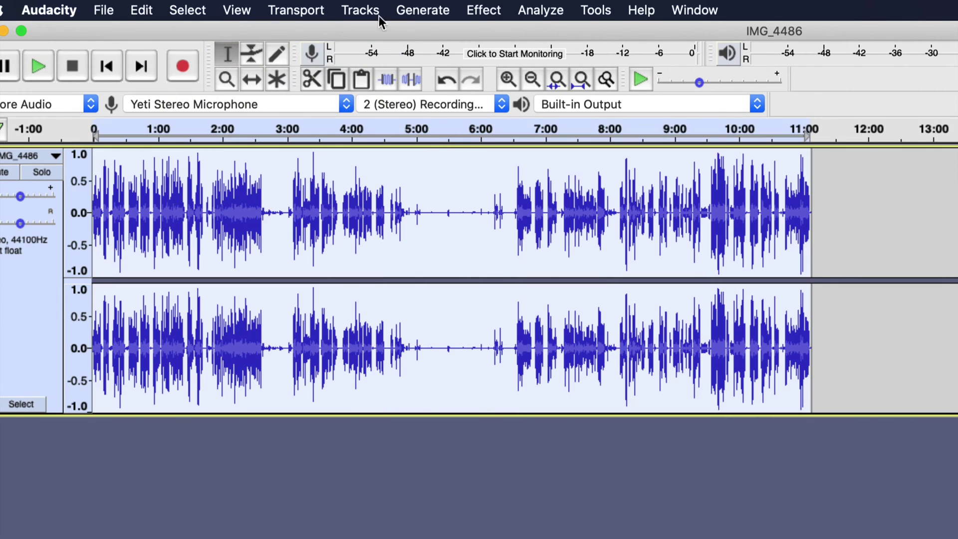
{"action": "left_click", "coordinate": [484, 10]}
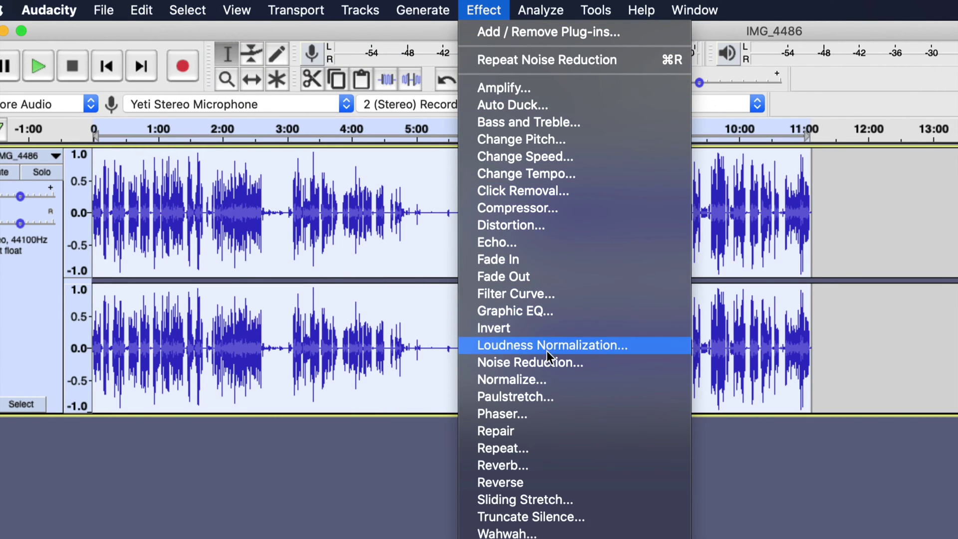
{"action": "left_click", "coordinate": [553, 364]}
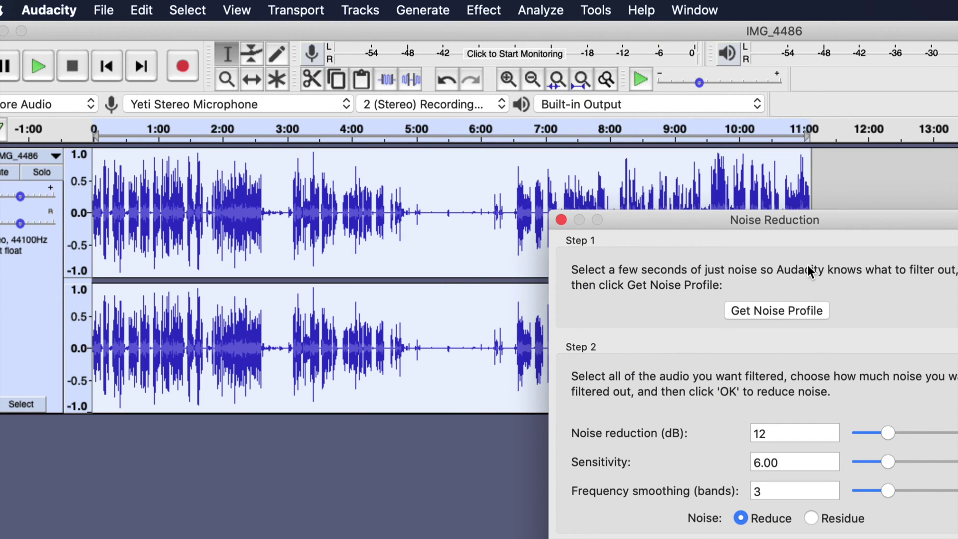
{"action": "left_click_drag", "start_coordinate": [791, 233], "coordinate": [528, 122]}
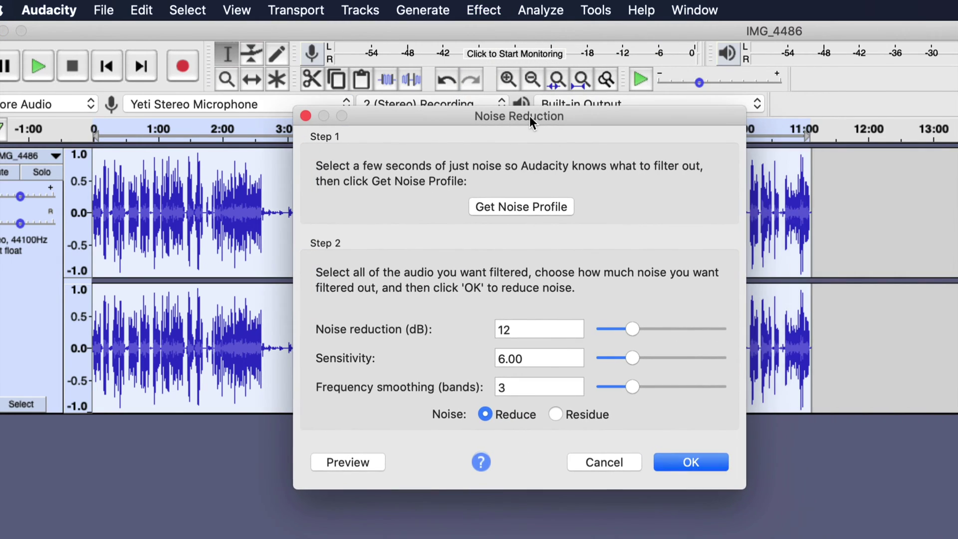
{"action": "left_click", "coordinate": [700, 455]}
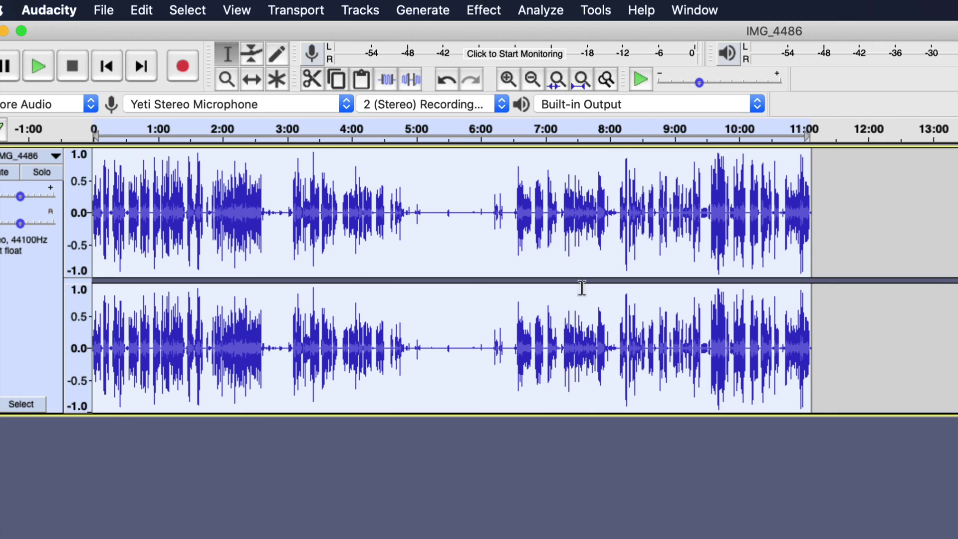
Play back the cleaned audio from about 5:20, selecting roughly 5:30 to 6:15
{"action": "left_click", "coordinate": [463, 182]}
{"action": "left_click", "coordinate": [434, 182]}
{"action": "key", "text": "space"}
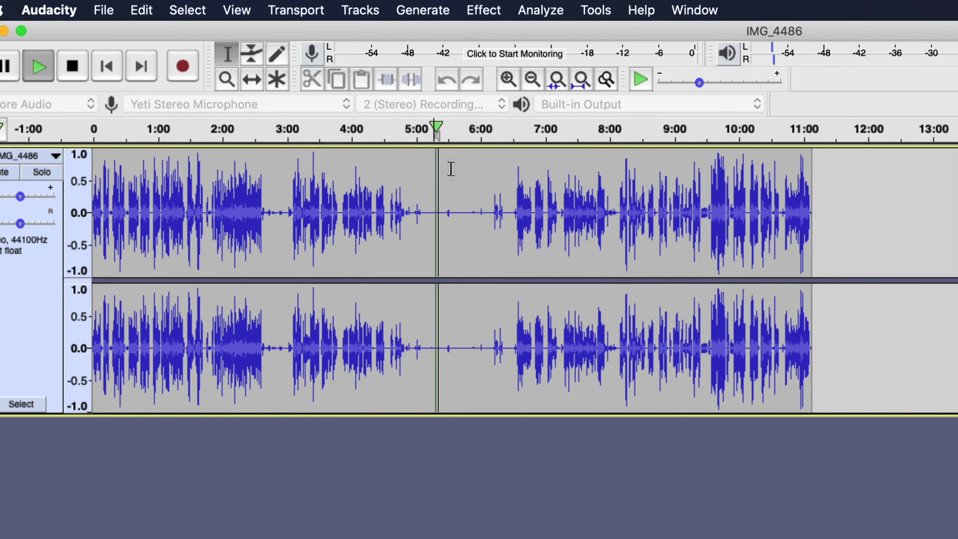
{"action": "left_click_drag", "start_coordinate": [439, 169], "coordinate": [487, 169]}
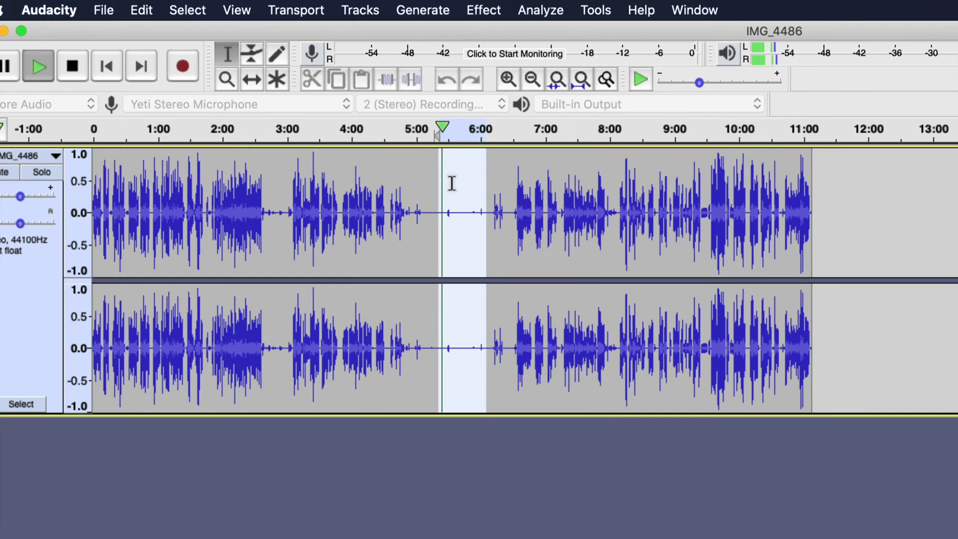
{"action": "key", "text": "space"}
Select and preview a few seconds of cleaned speech just after 3:00
{"action": "left_click", "coordinate": [294, 166]}
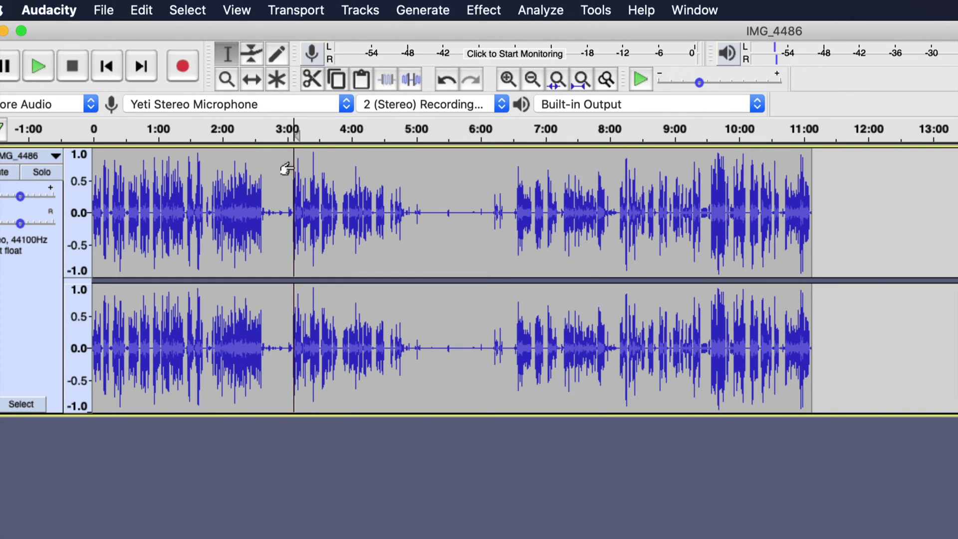
{"action": "left_click_drag", "start_coordinate": [293, 162], "coordinate": [329, 163]}
{"action": "key", "text": "space"}
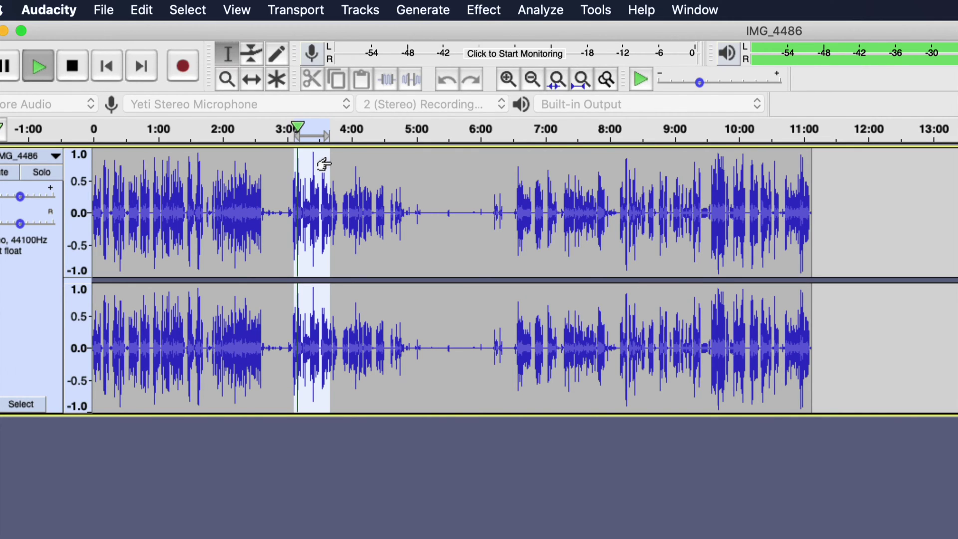
{"action": "key", "text": "space"}
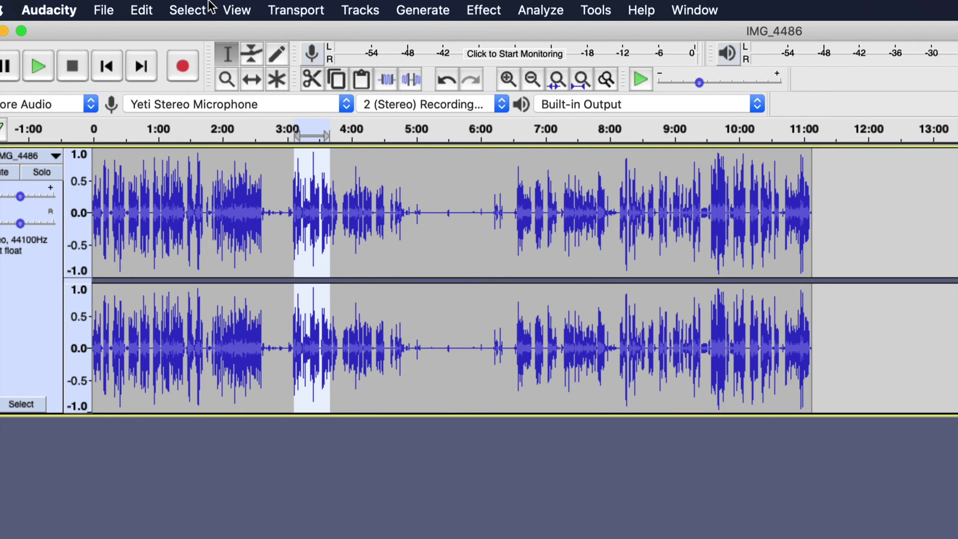
Export as MP3 to Desktop IMG_4486.mp3, replacing the existing file and accepting the metadata tags
{"action": "left_click", "coordinate": [103, 11]}
{"action": "mouse_move", "coordinate": [122, 139]}
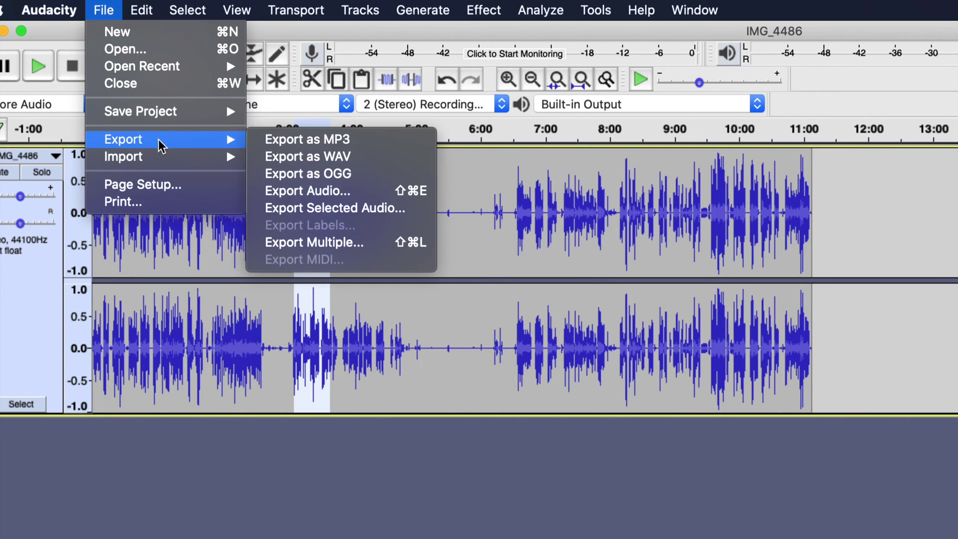
{"action": "left_click", "coordinate": [341, 139]}
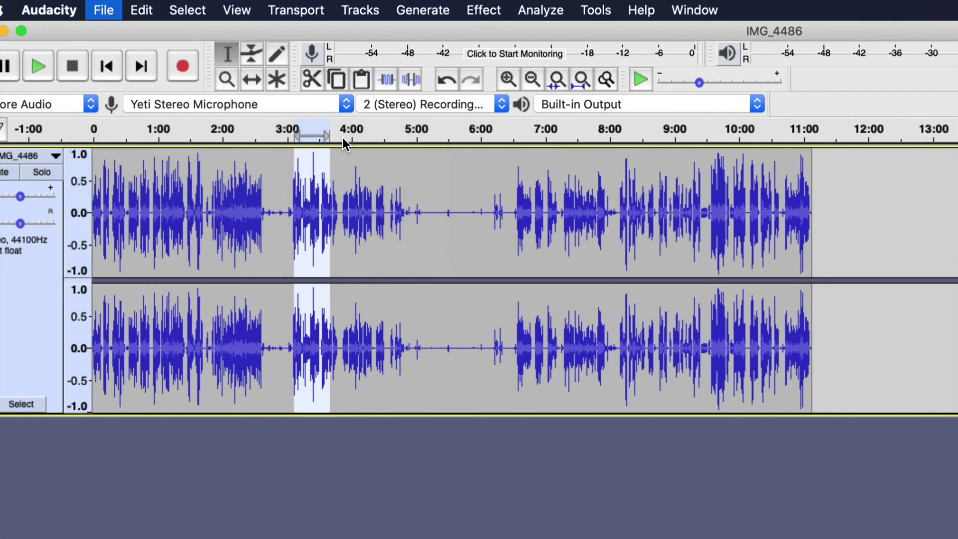
{"action": "mouse_move", "coordinate": [900, 250]}
{"action": "left_mouse_down"}
{"action": "mouse_move", "coordinate": [248, 83]}
{"action": "mouse_move", "coordinate": [187, 83]}
{"action": "left_mouse_up"}
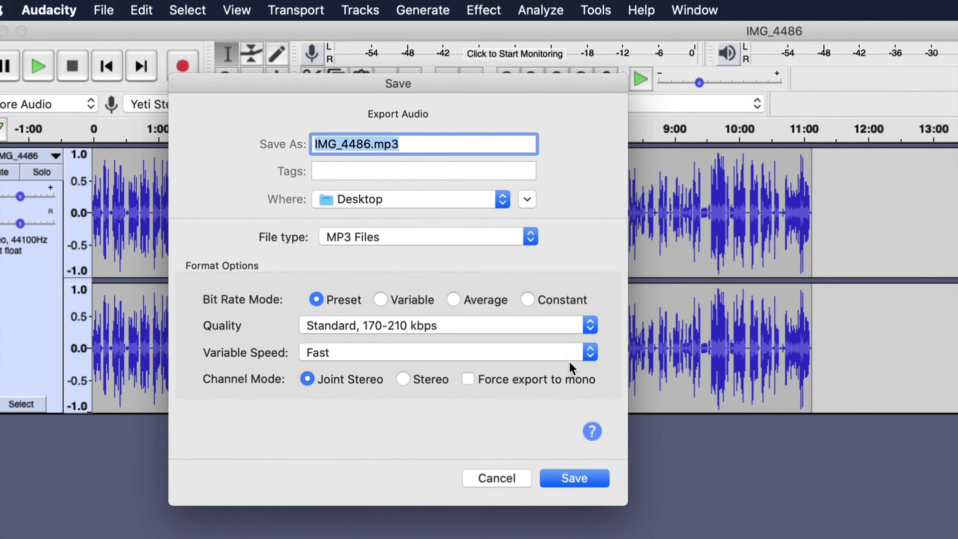
{"action": "left_click", "coordinate": [584, 481]}
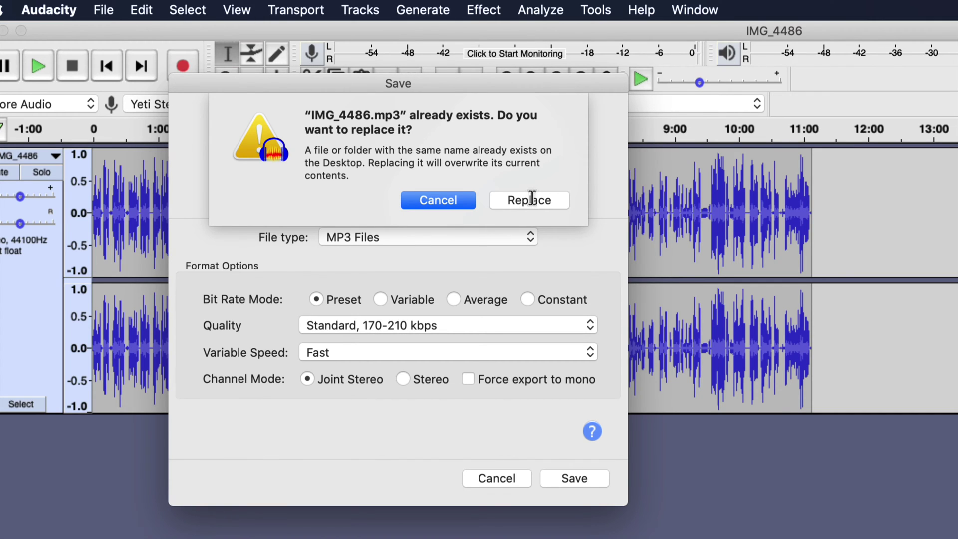
{"action": "left_click", "coordinate": [530, 198]}
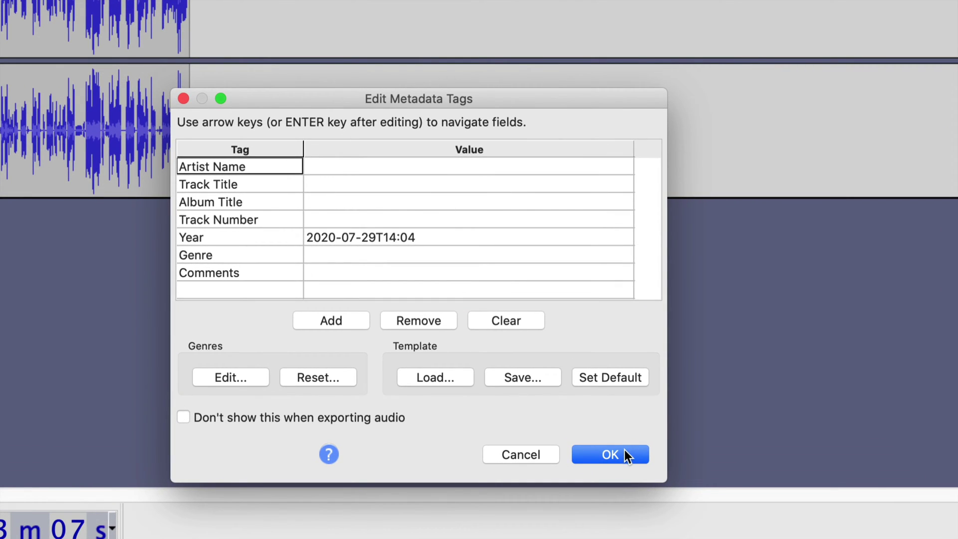
{"action": "left_click", "coordinate": [627, 456]}
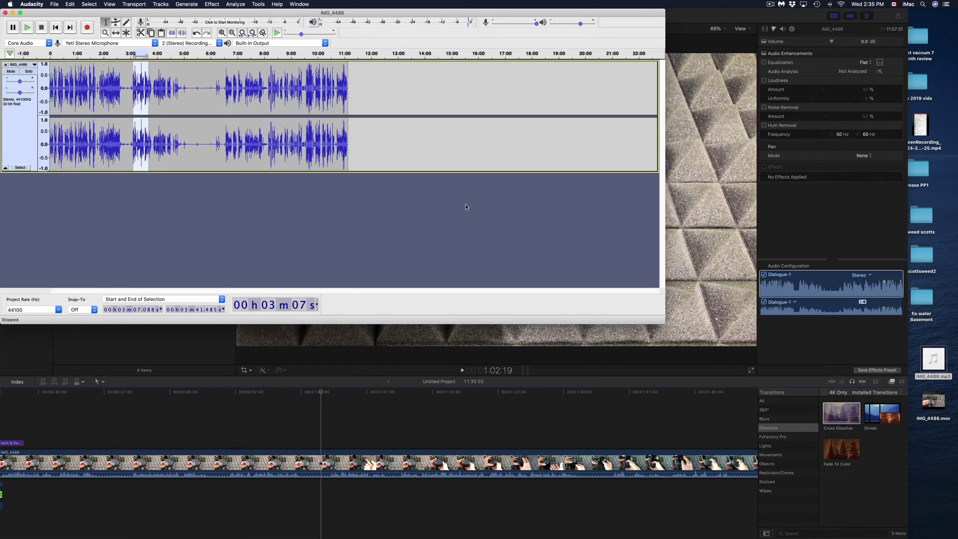
Close Audacity and drag IMG_4486.mp3 from the desktop onto the Final Cut Pro timeline
{"action": "left_click_drag", "start_coordinate": [40, 15], "coordinate": [255, 34]}
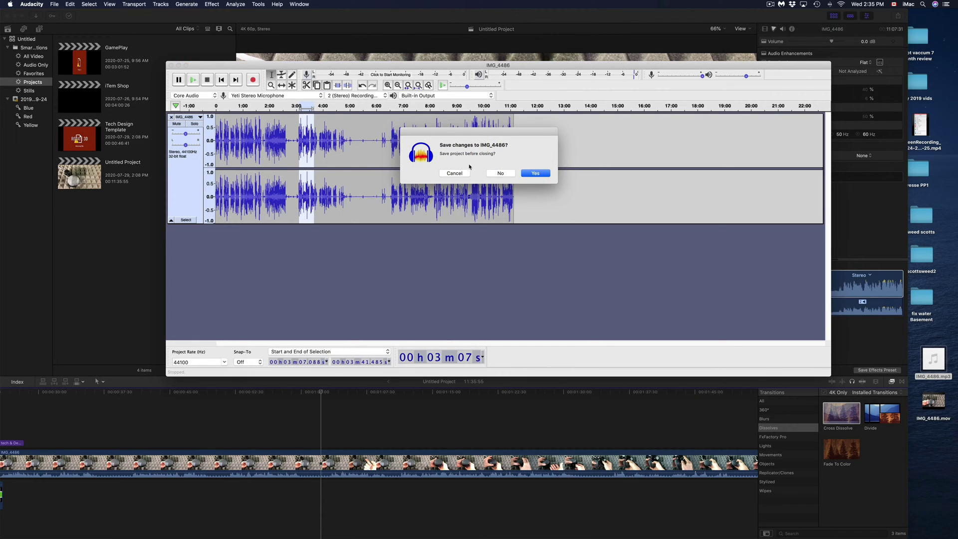
{"action": "left_click", "coordinate": [502, 173]}
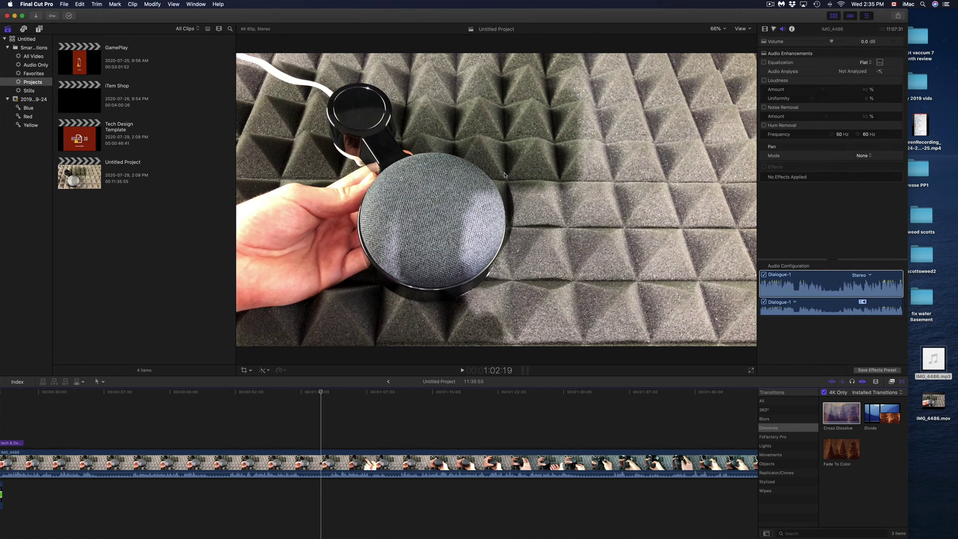
{"action": "left_click", "coordinate": [933, 357]}
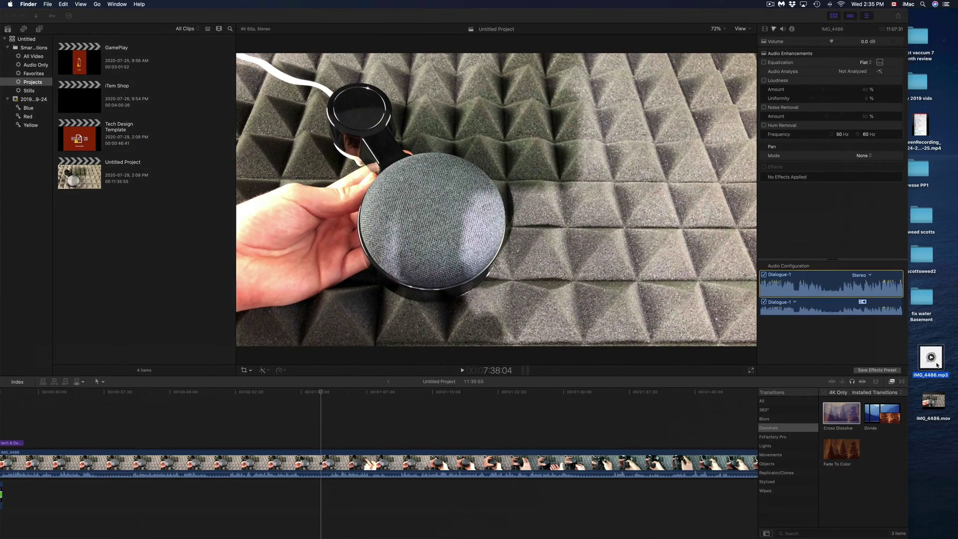
{"action": "left_click_drag", "start_coordinate": [934, 363], "coordinate": [746, 413]}
{"action": "left_click_drag", "start_coordinate": [746, 416], "coordinate": [299, 500]}
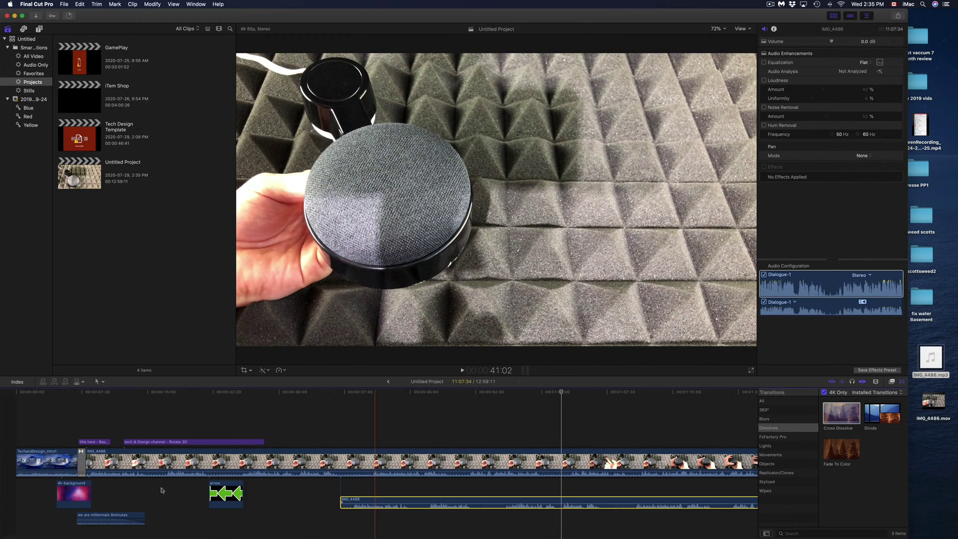
Delete the green and pink connected clips and slide the MP3 clip to the video's start
{"action": "key", "text": "Delete"}
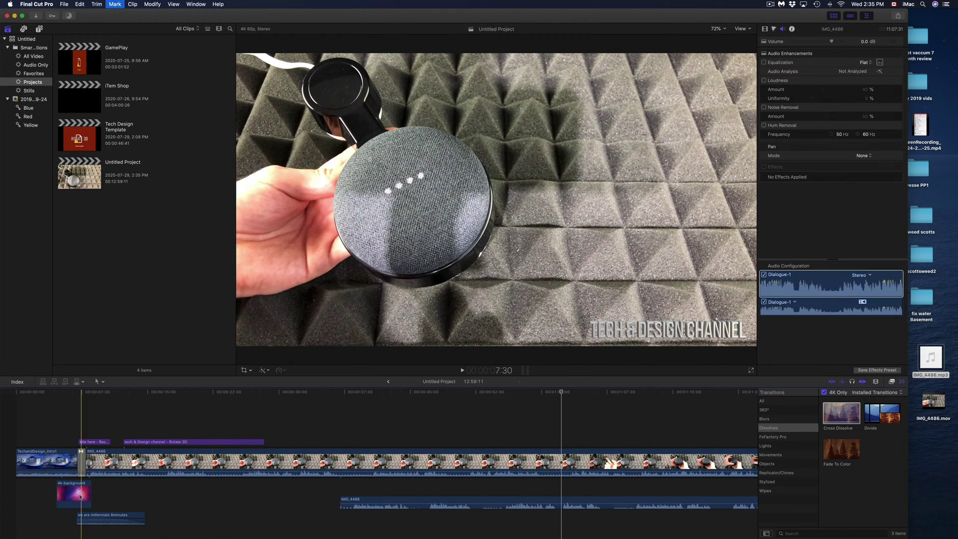
{"action": "left_click", "coordinate": [86, 494]}
{"action": "key", "text": "Delete"}
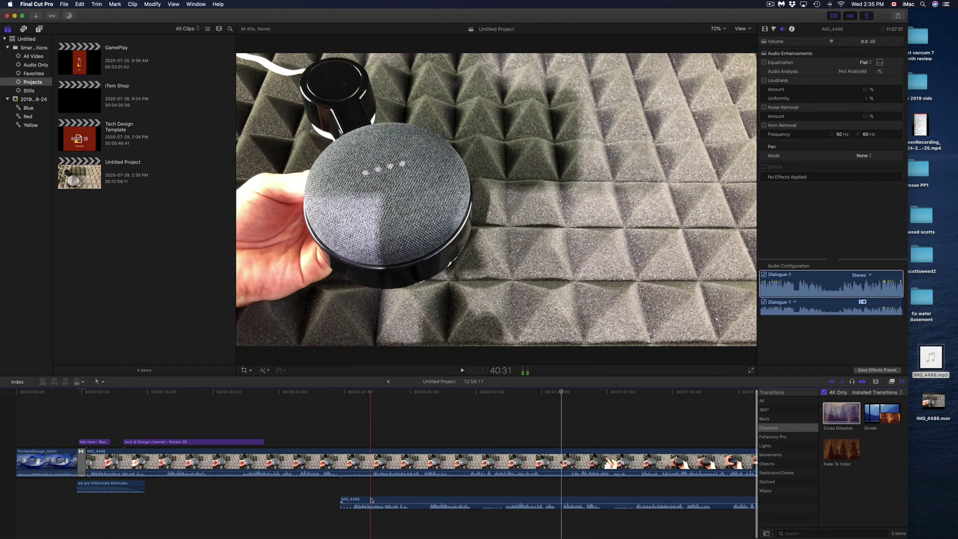
{"action": "left_click_drag", "start_coordinate": [344, 501], "coordinate": [81, 501]}
Play back from the 22-second mark and select the main IMG_4486 video clip
{"action": "key", "text": "space"}
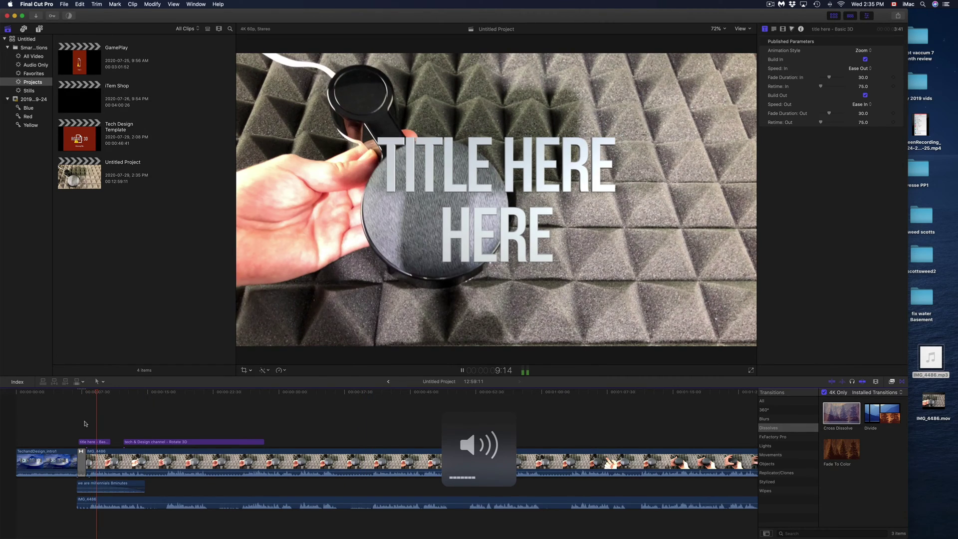
{"action": "key", "text": "space"}
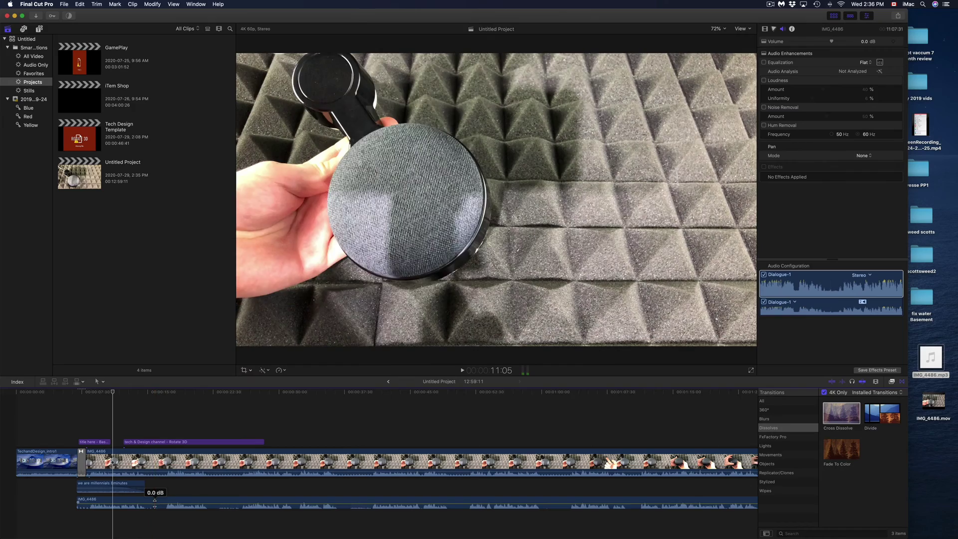
{"action": "left_click", "coordinate": [153, 503]}
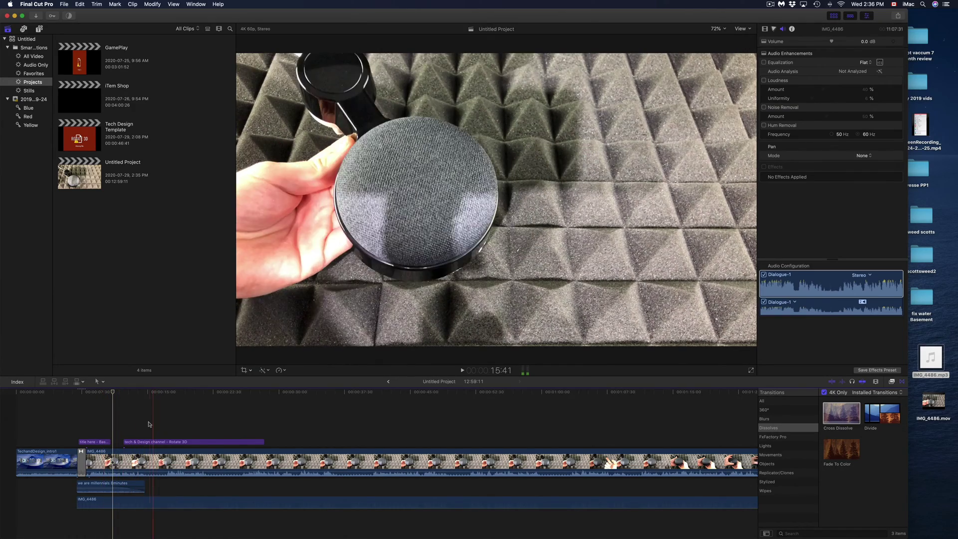
{"action": "left_click", "coordinate": [211, 421]}
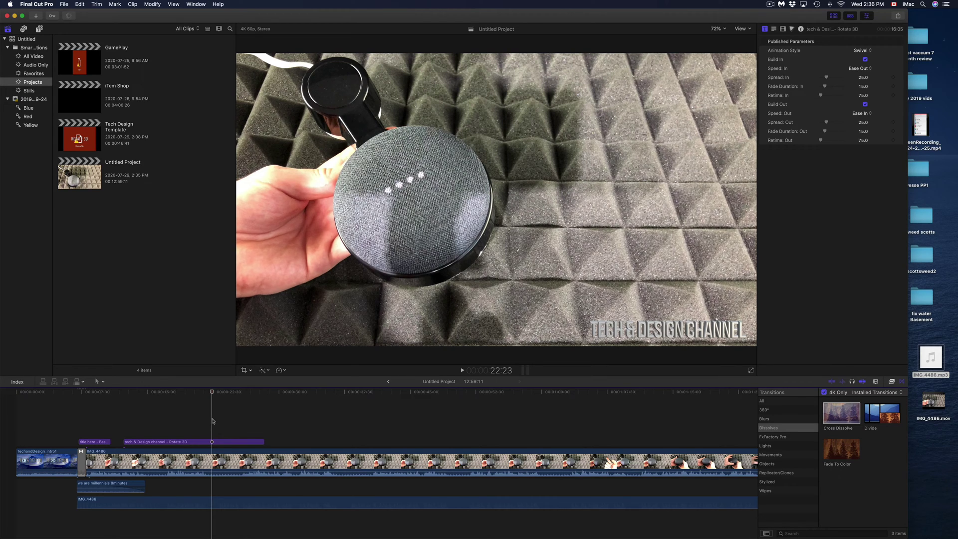
{"action": "key", "text": "space"}
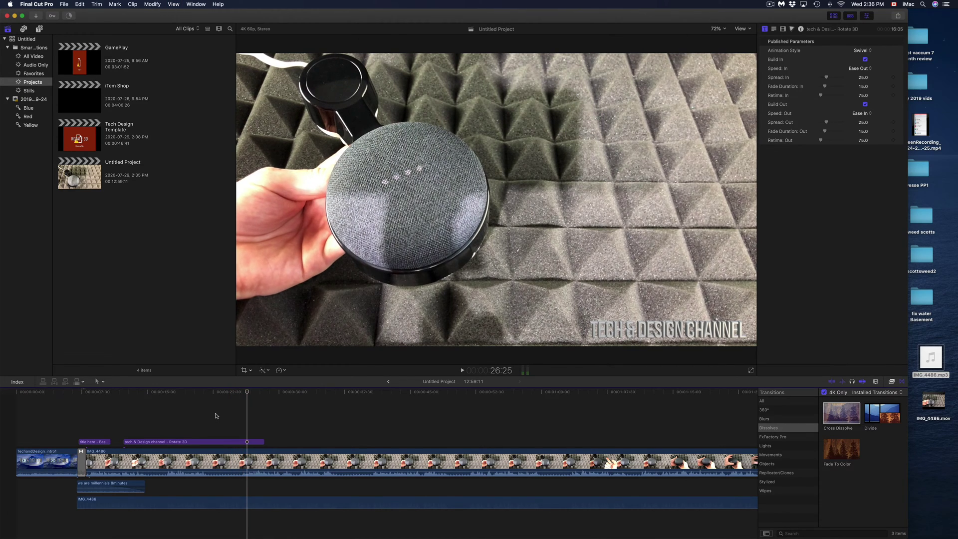
{"action": "key", "text": "space"}
{"action": "left_click", "coordinate": [216, 418]}
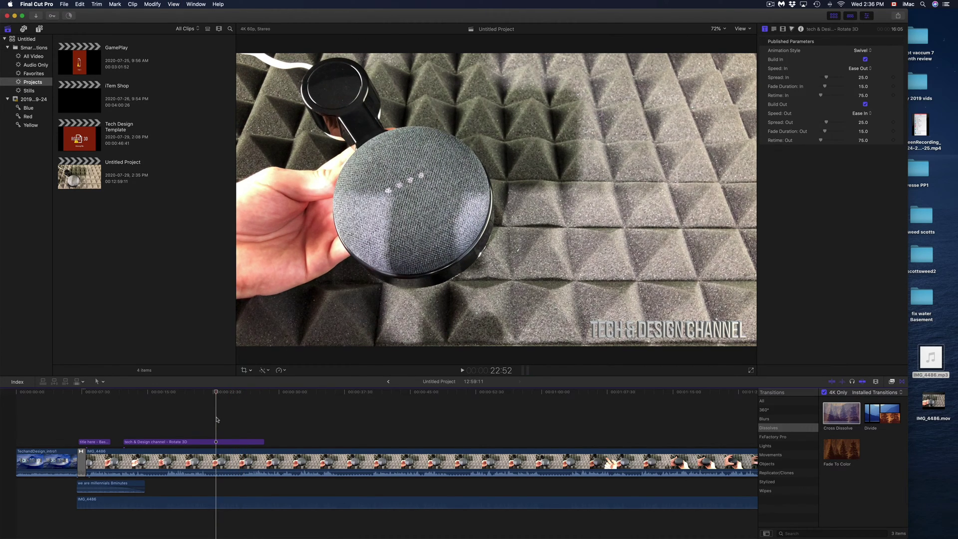
{"action": "left_click", "coordinate": [194, 470]}
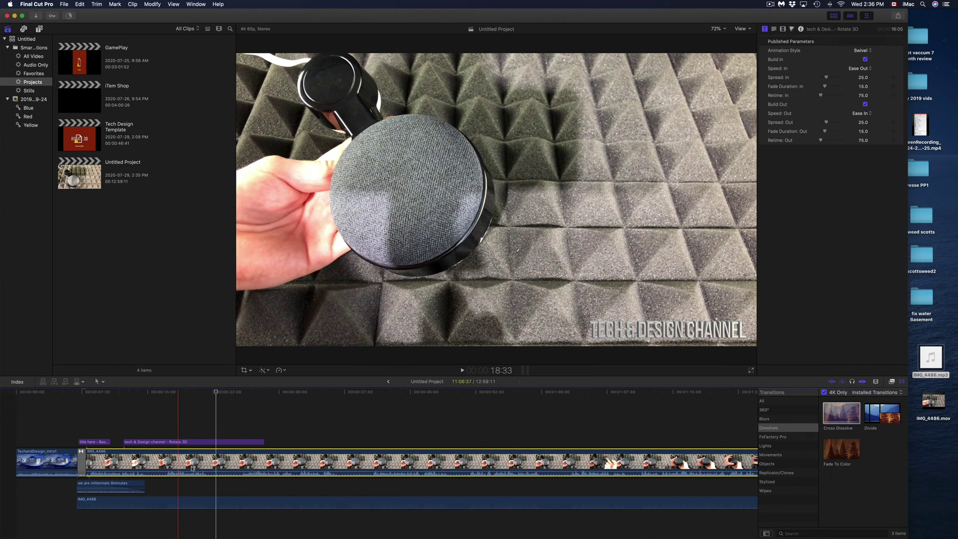
{"action": "key", "text": "Up"}
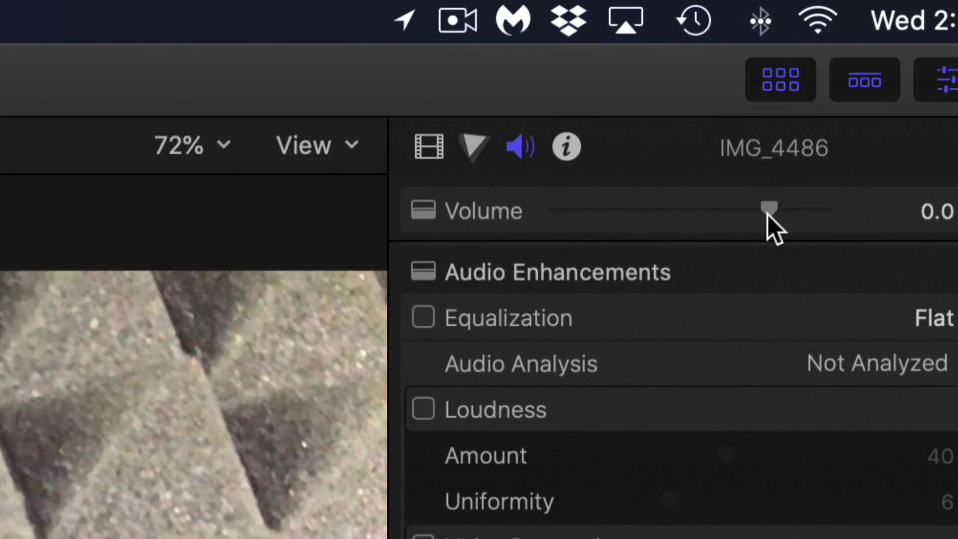
Try muting the main clip, undo it, then drag the millennials clip's volume to -23 dB
{"action": "left_click_drag", "start_coordinate": [766, 211], "coordinate": [520, 226]}
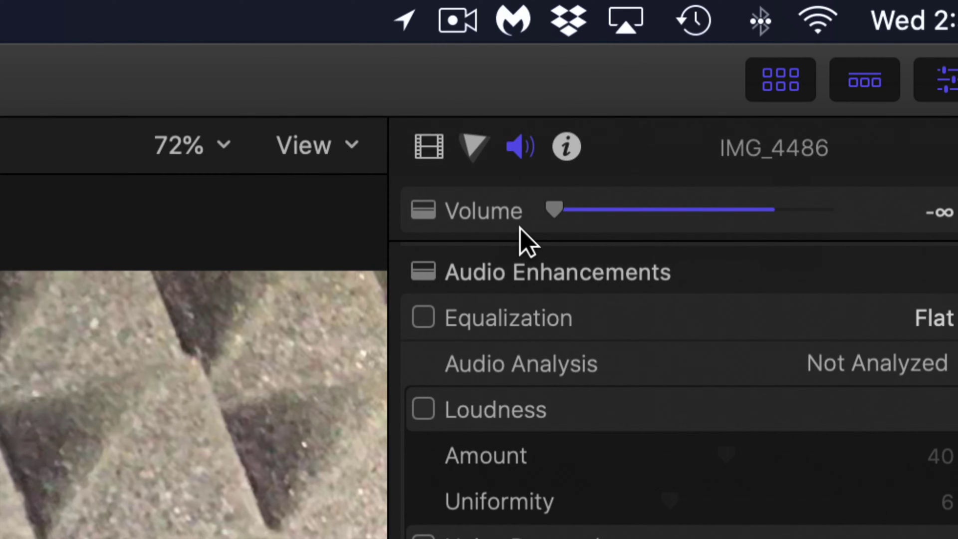
{"action": "key", "text": "super+z"}
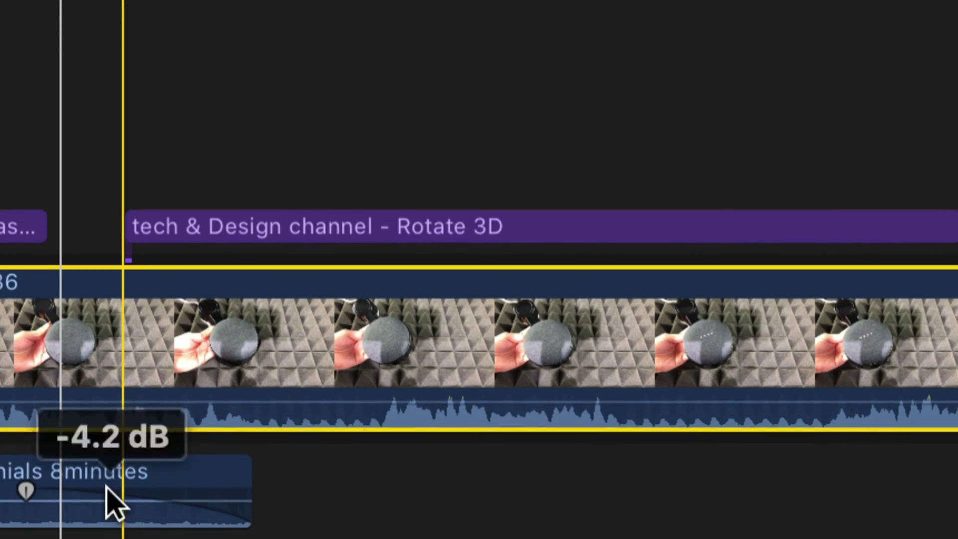
{"action": "left_click_drag", "start_coordinate": [114, 403], "coordinate": [115, 439]}
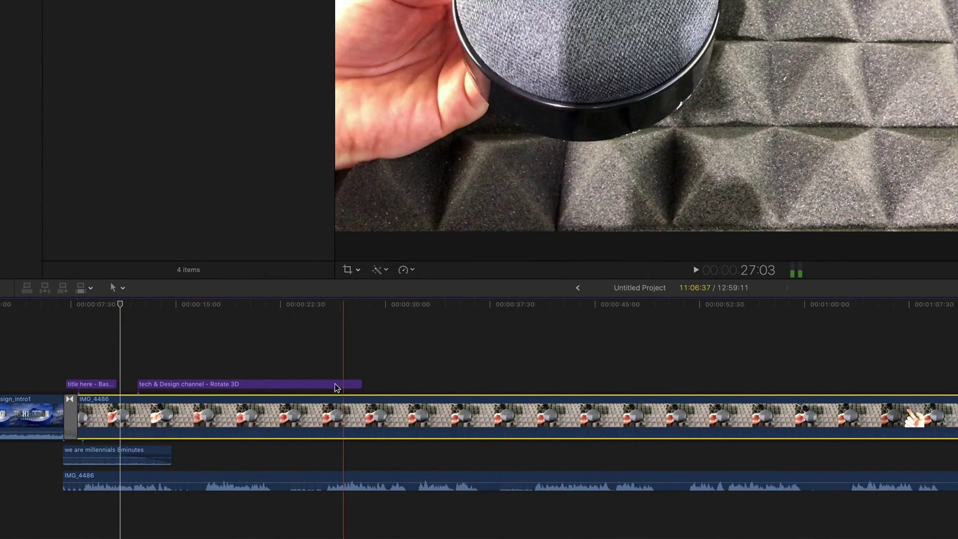
{"action": "left_click", "coordinate": [271, 367]}
{"action": "key", "text": "space"}
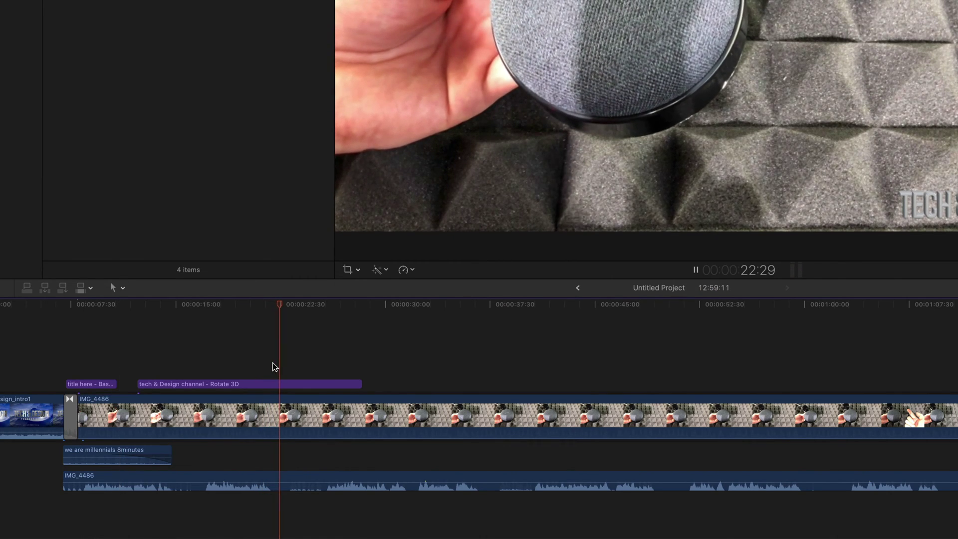
{"action": "key", "text": "XF86AudioRaiseVolume"}
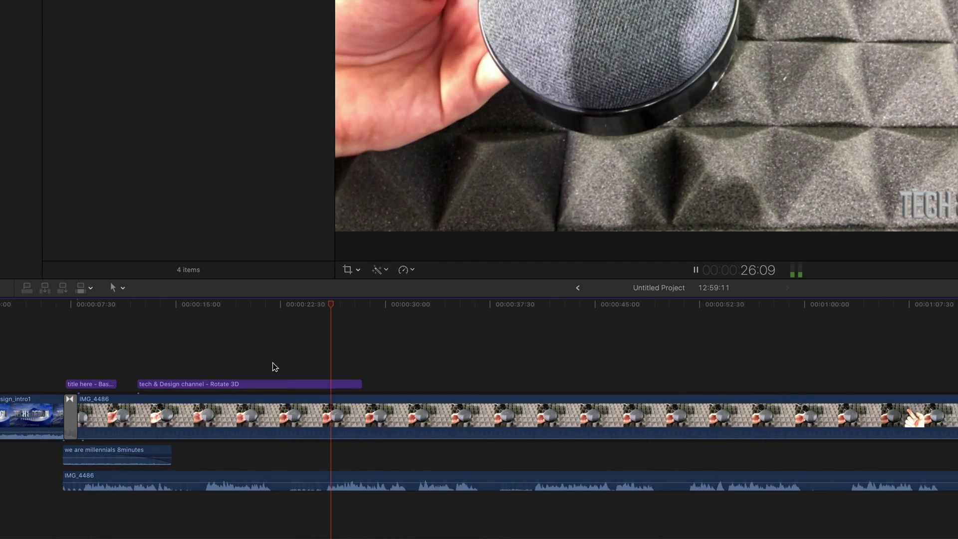
{"action": "key", "text": "space"}
{"action": "key", "text": "XF86AudioLowerVolume"}
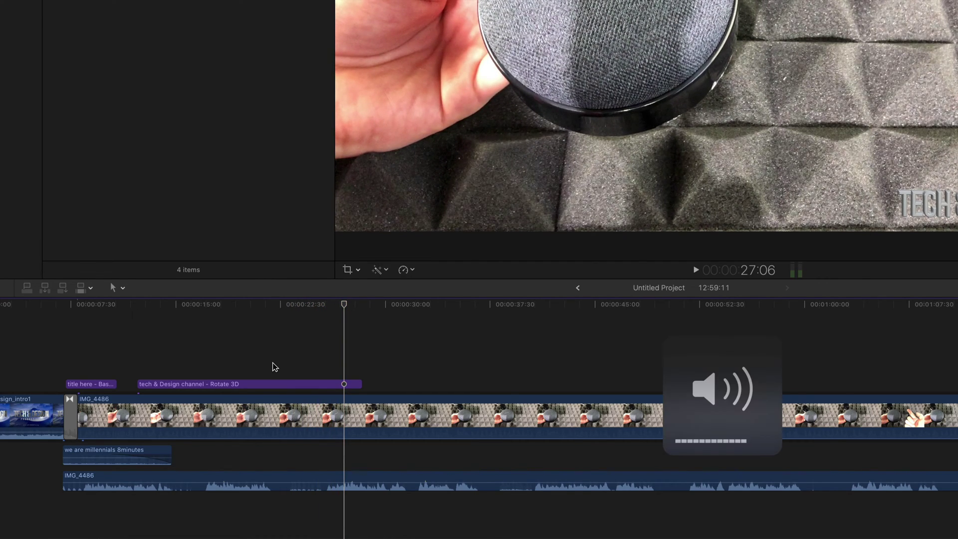